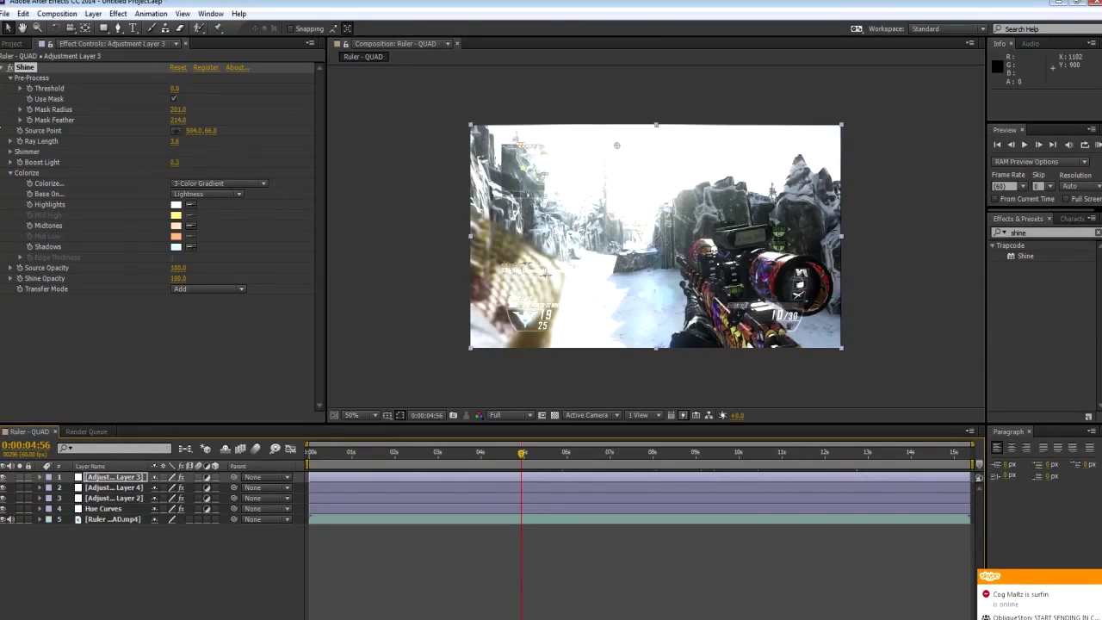
- Switch off the Shine glow on Adjustment Layer 3 to compare the look
left_click(9, 68)
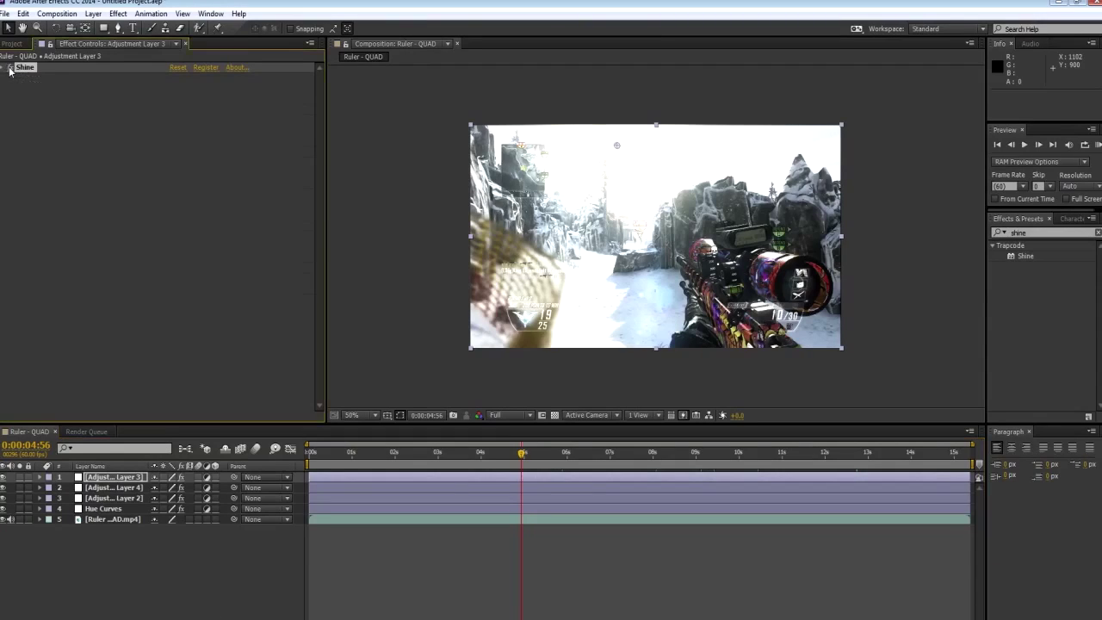
left_click(9, 68)
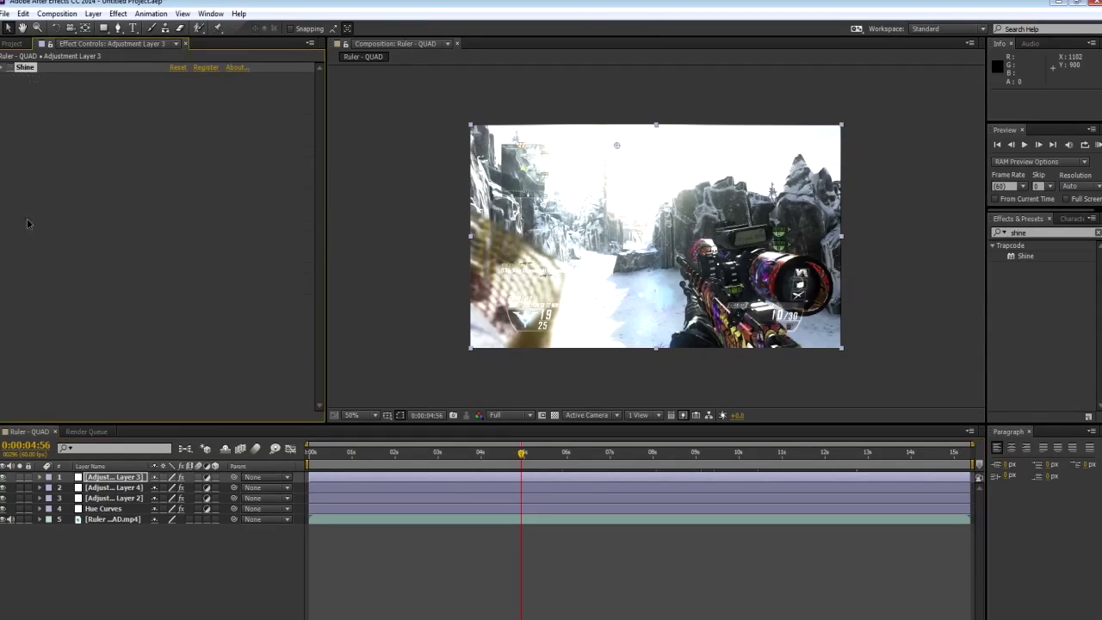
left_click(3, 508)
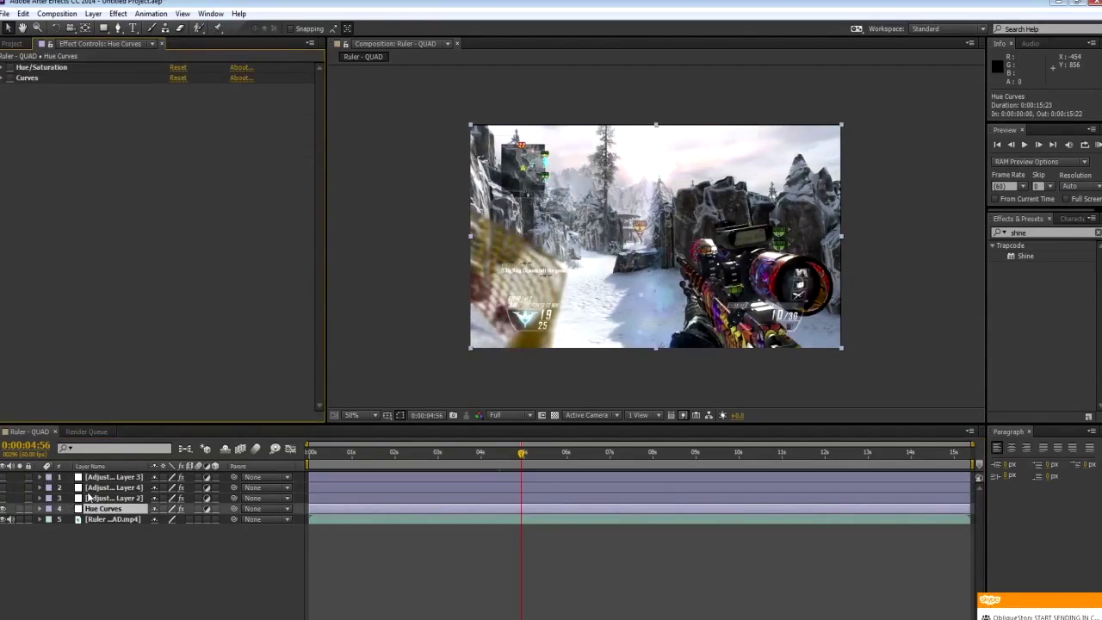
left_click(111, 479)
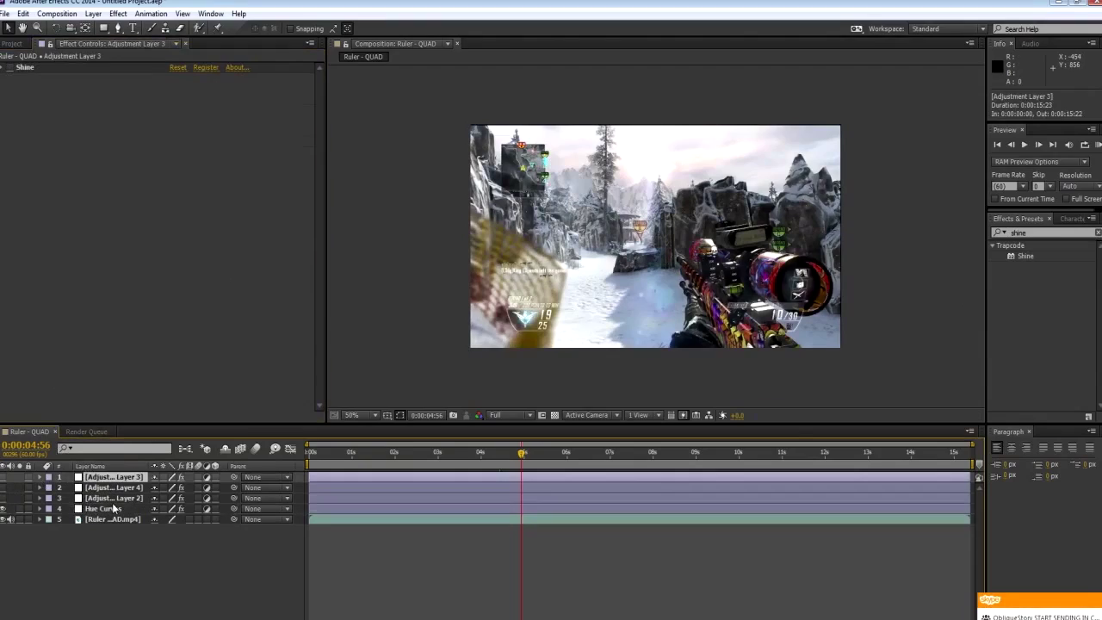
left_click(27, 69)
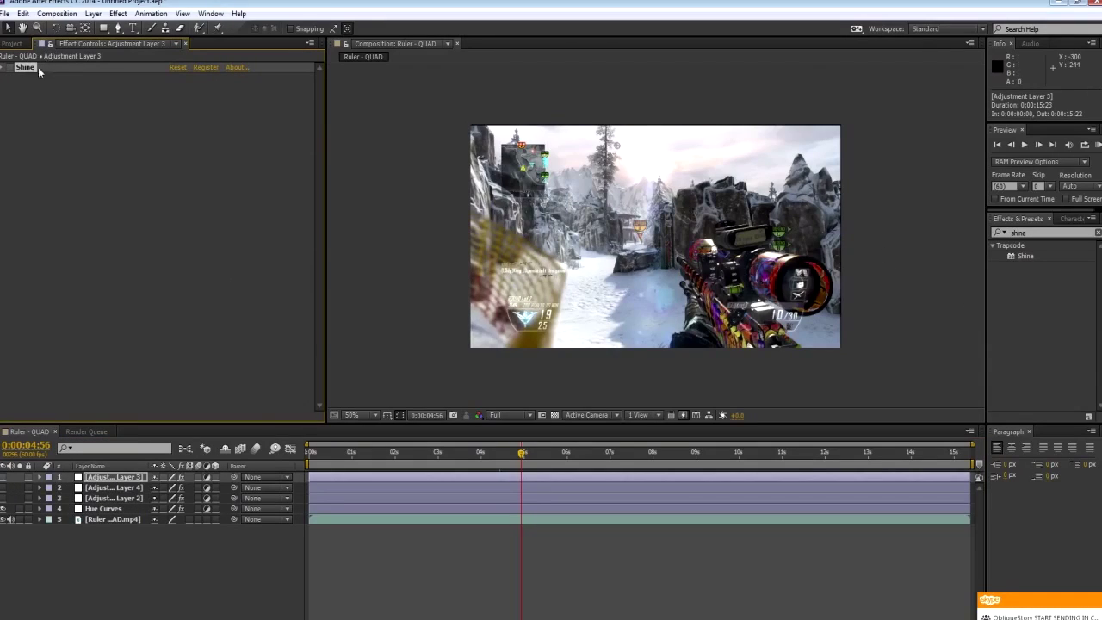
- Find Hue/Saturation via a 'hue' search and check its Master Saturation of -35 on Hue Curves
left_click(119, 509)
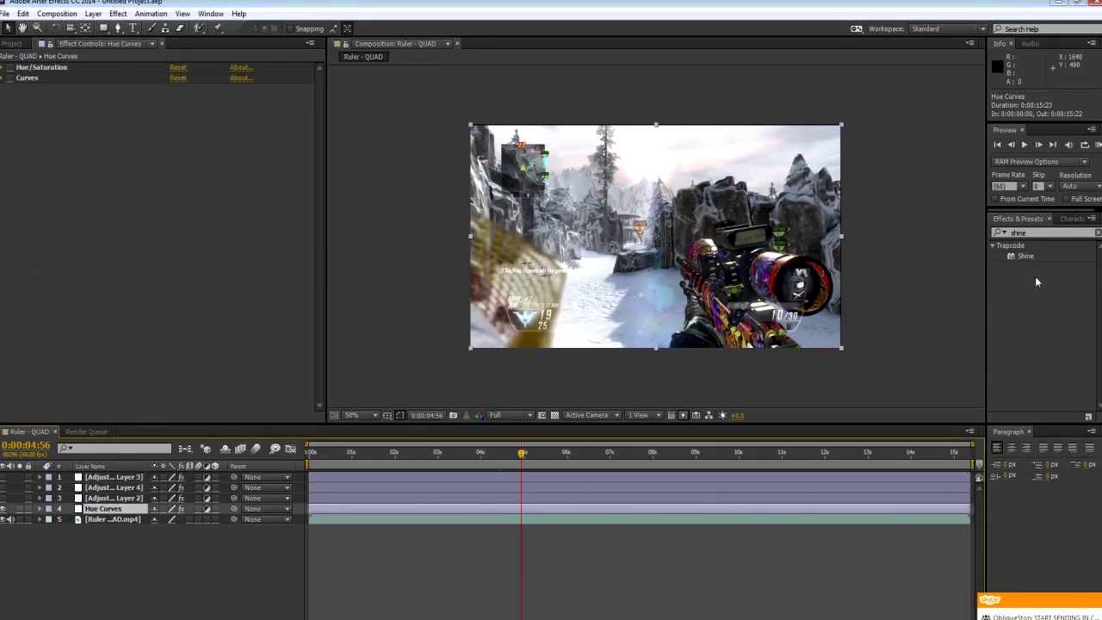
left_click(1060, 234)
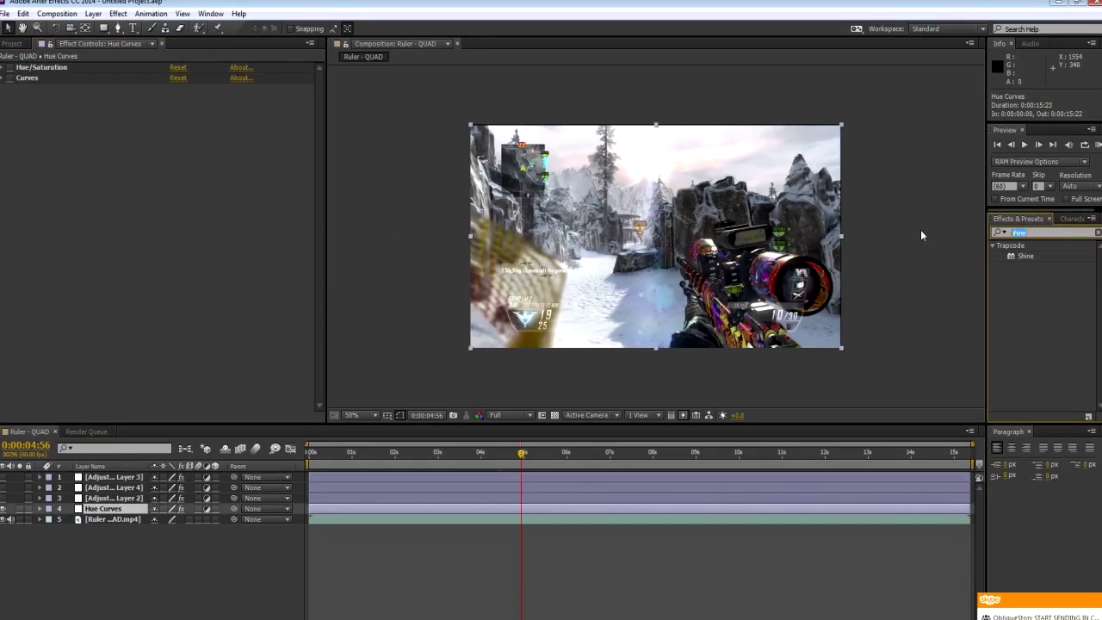
type("hue")
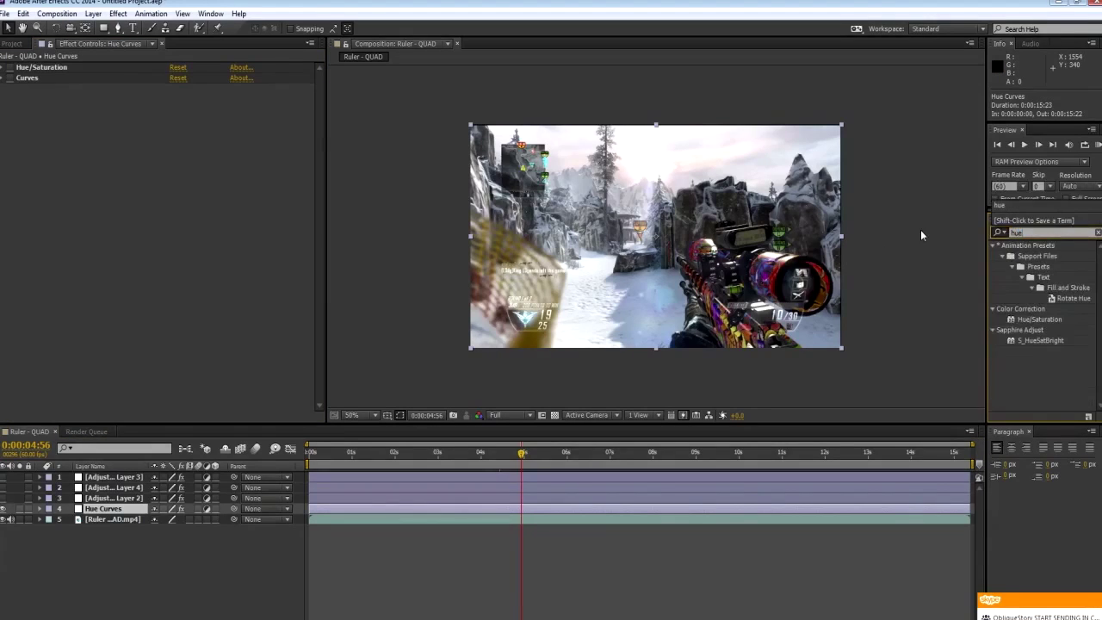
left_click(1052, 319)
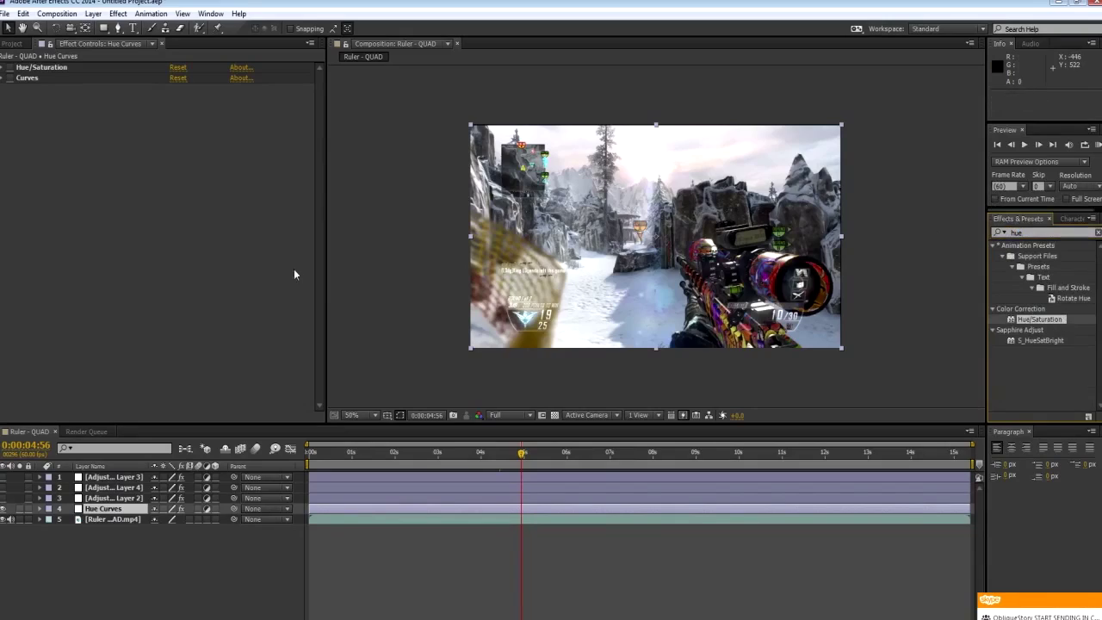
left_click(3, 68)
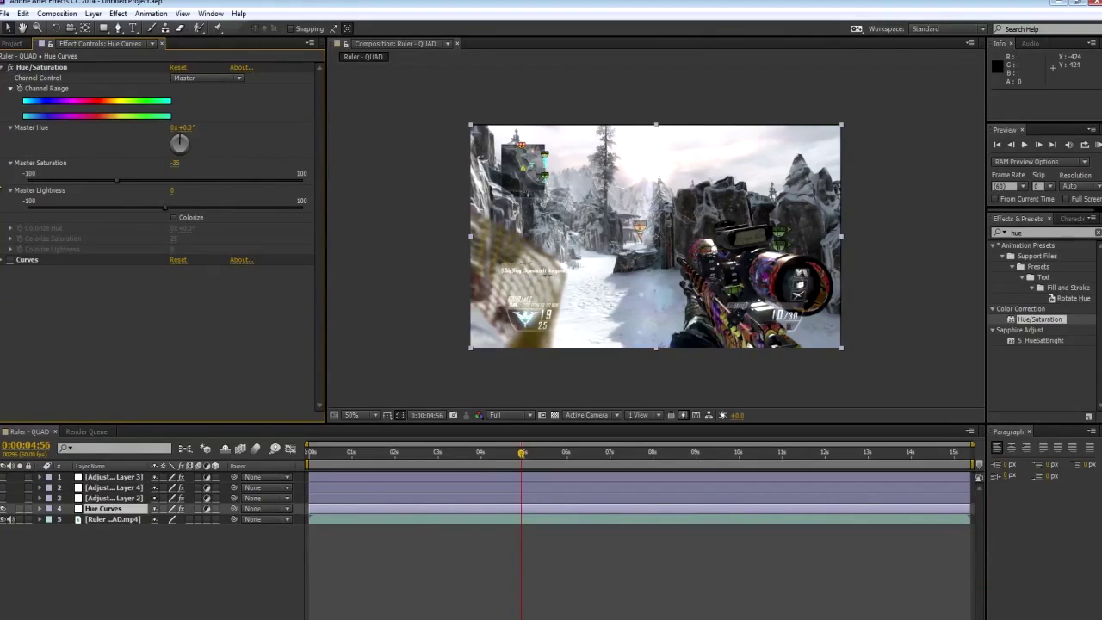
left_click(5, 67)
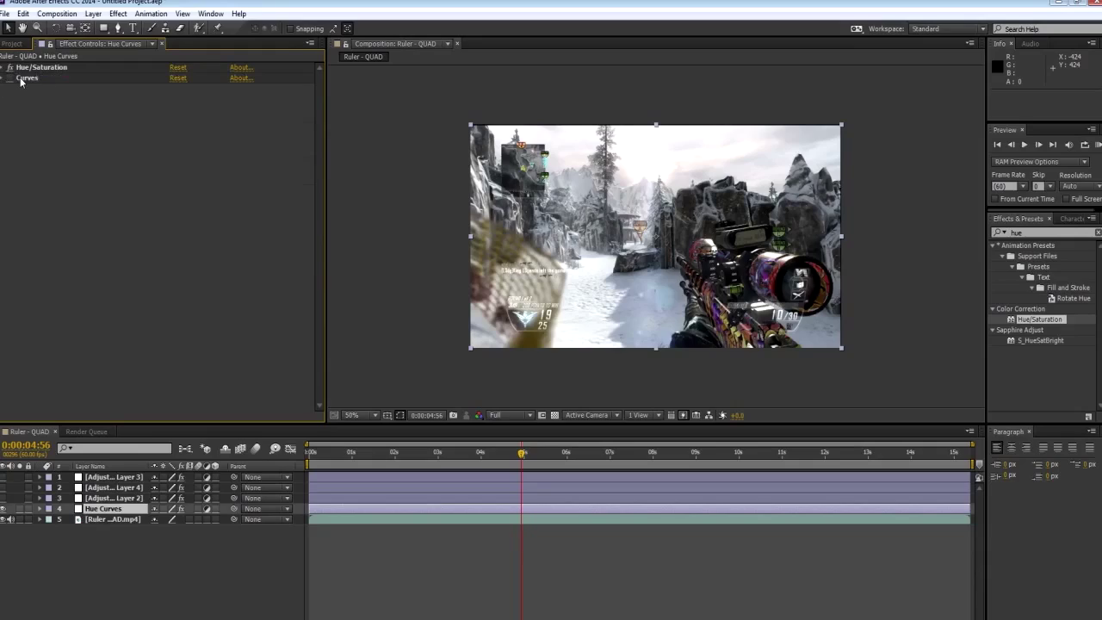
- Search Effects & Presets for 'curve' and pick the Curves effect
left_click(23, 78)
left_click(1034, 233)
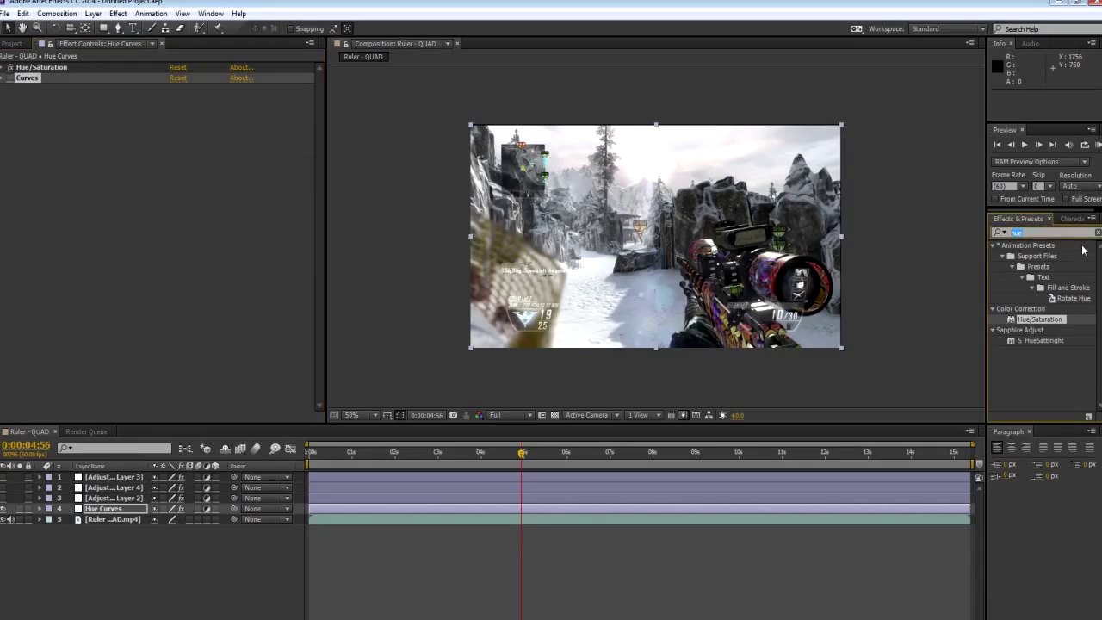
type("curves")
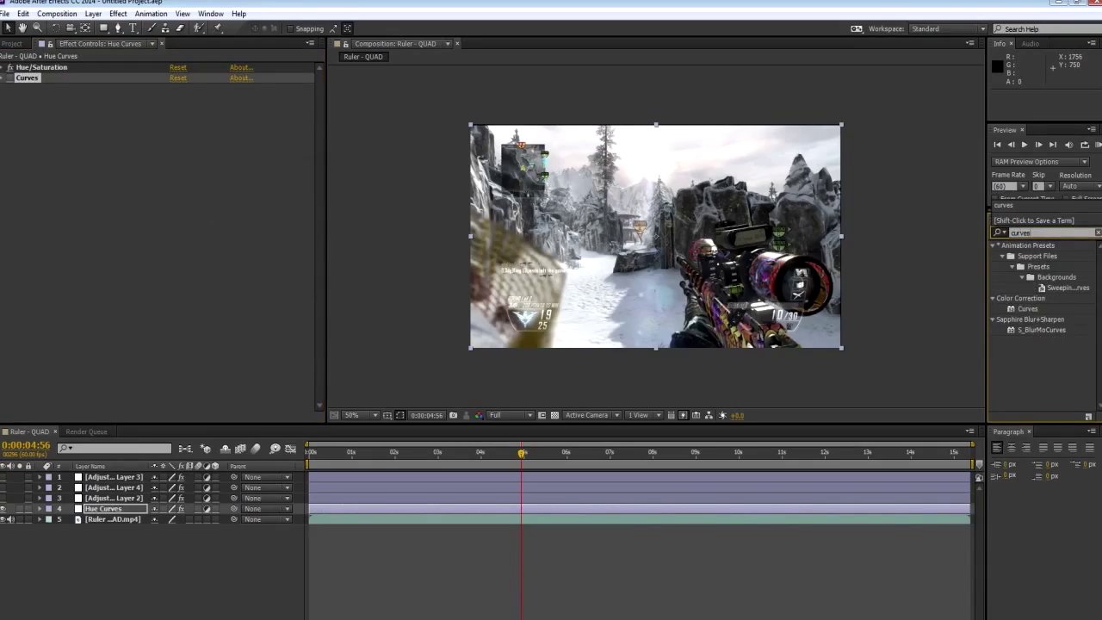
left_click(1028, 309)
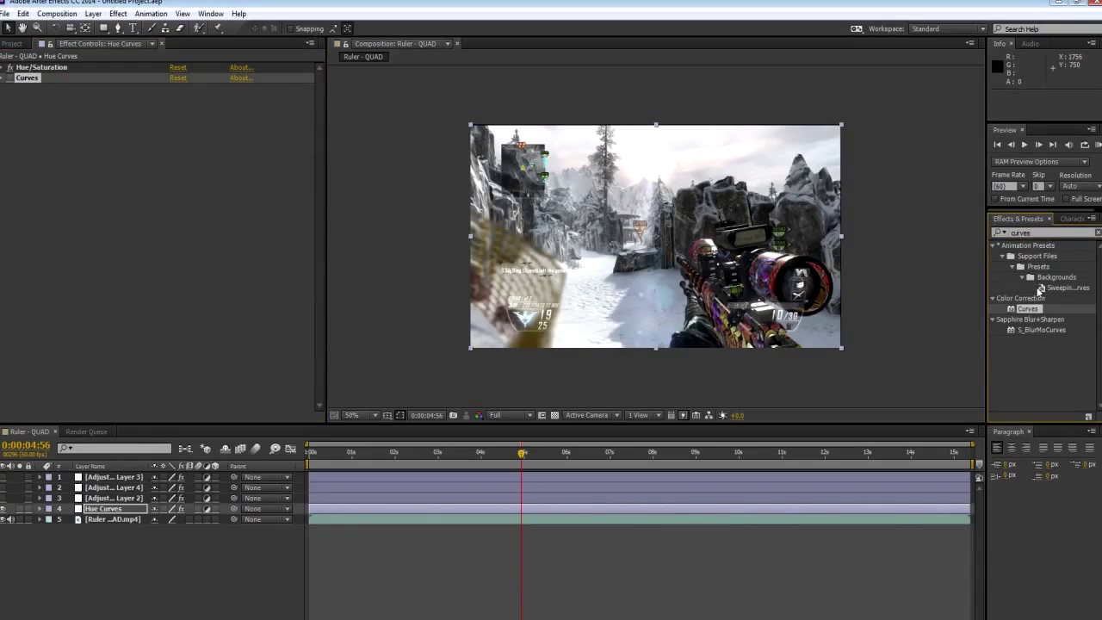
- Switch off Adjustment Layer 4's Magic Bullet Looks, then reveal the Hue Curves S-shaped RGB curve
left_click(119, 488)
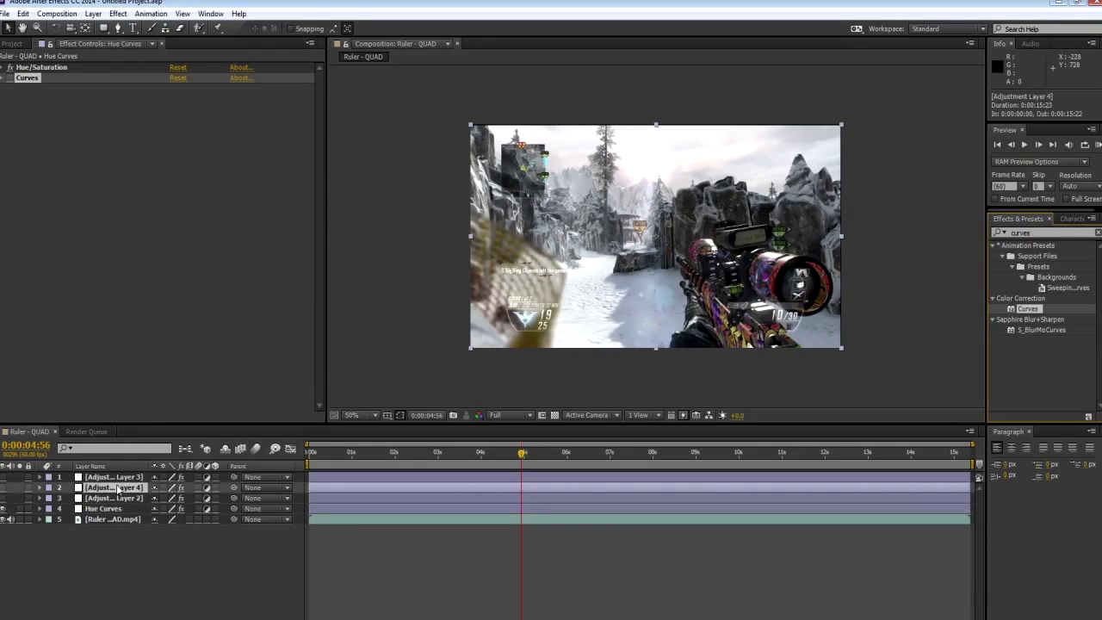
left_click(9, 67)
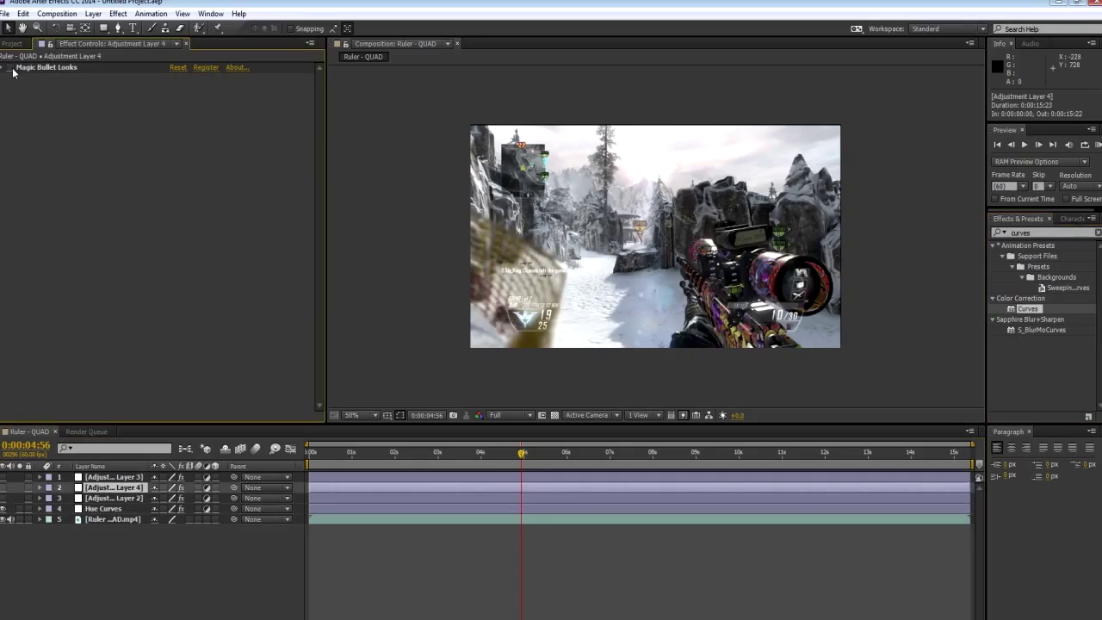
left_click(41, 66)
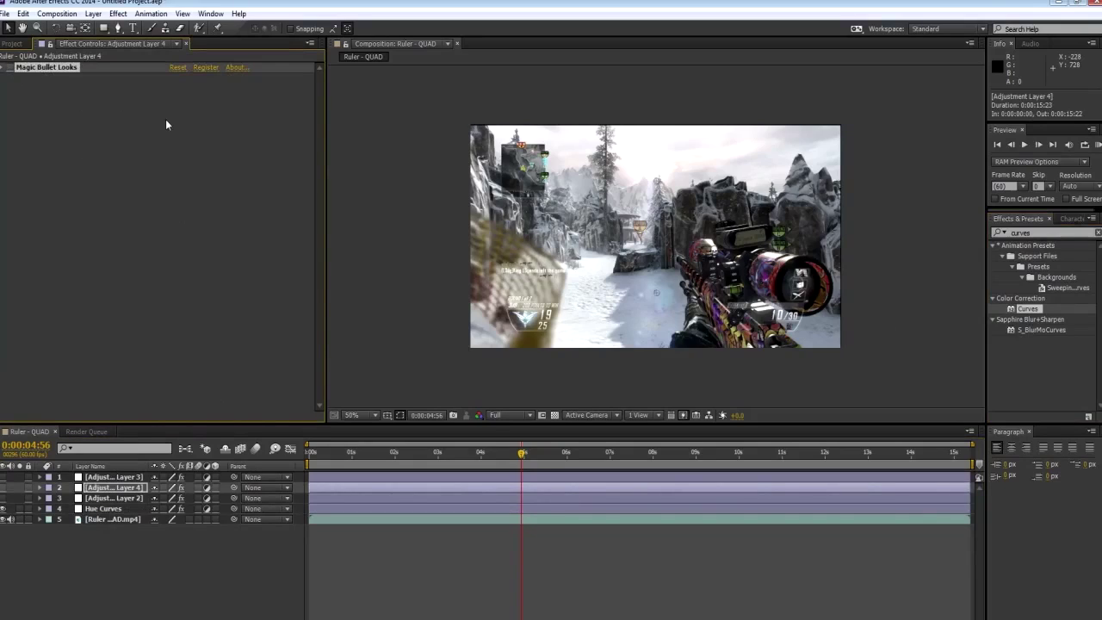
left_click(121, 509)
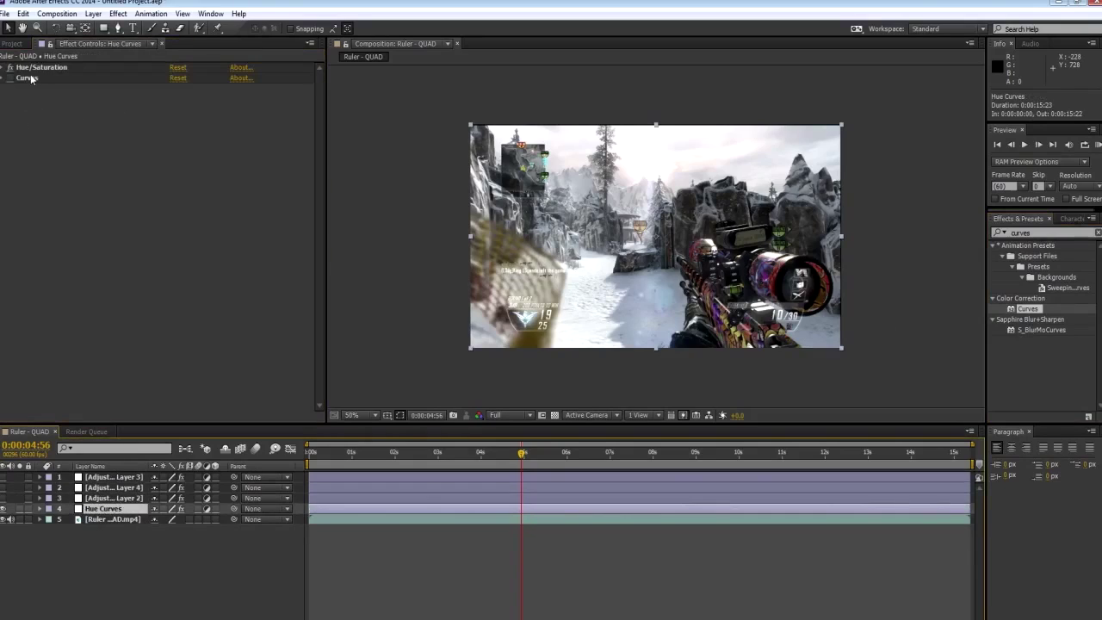
left_click(121, 487)
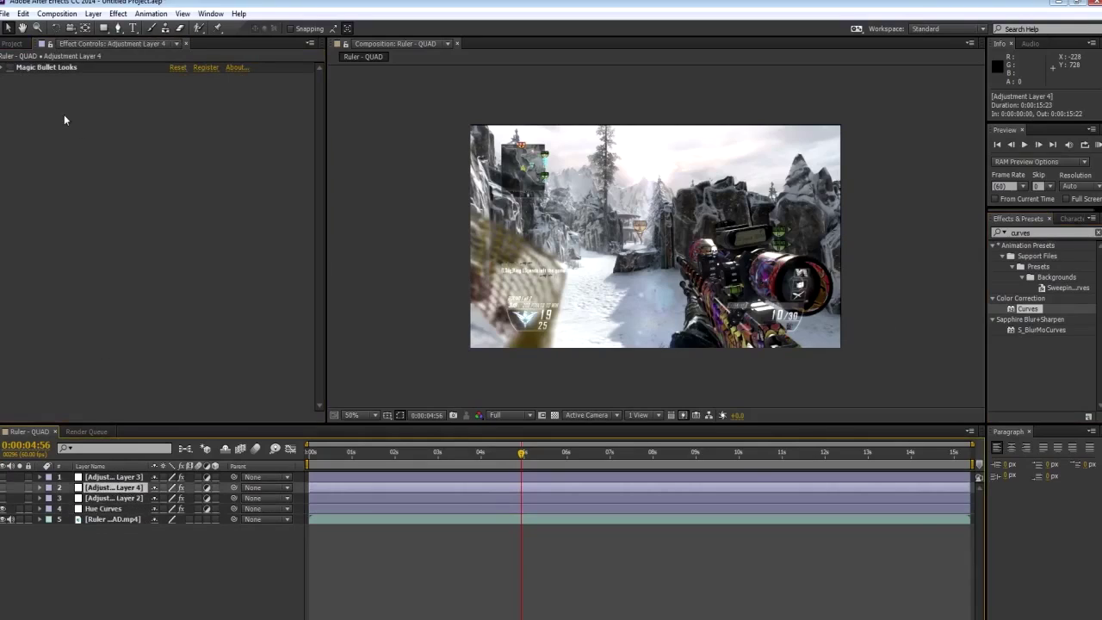
left_click(113, 509)
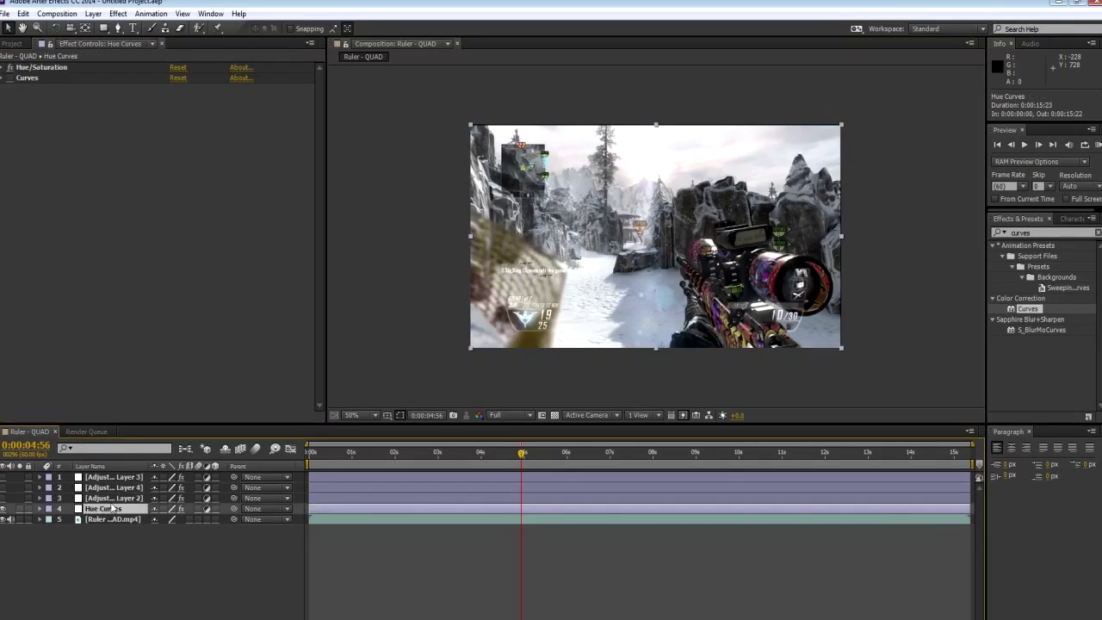
left_click(10, 79)
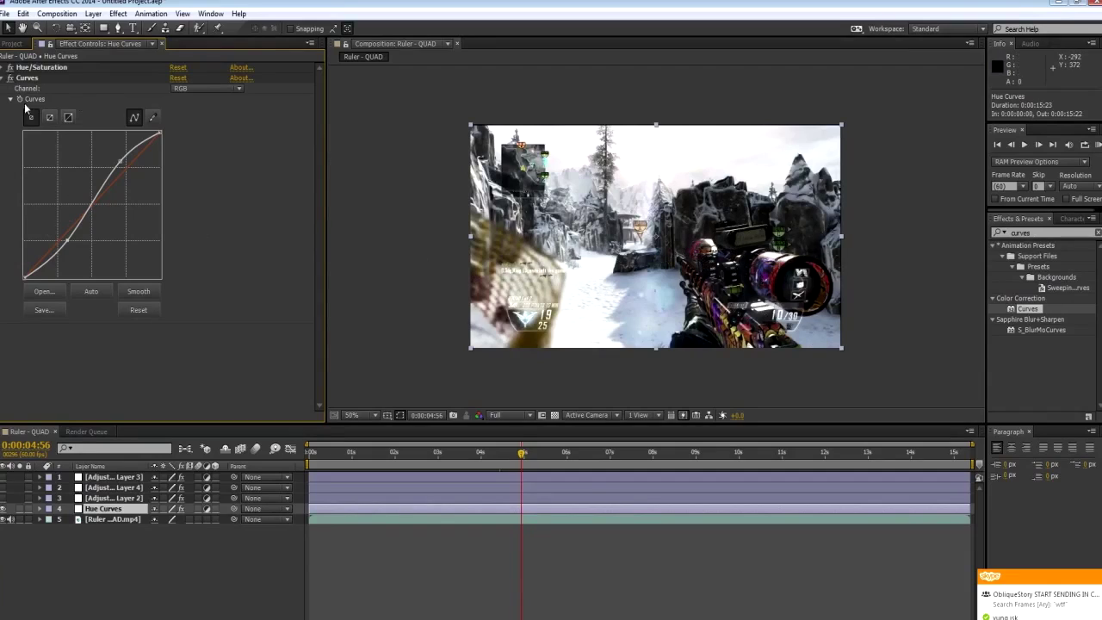
- Toggle Curves off and on to compare contrast, then show Adjustment Layer 2's Sharpen settings
left_click(10, 78)
left_click(10, 78)
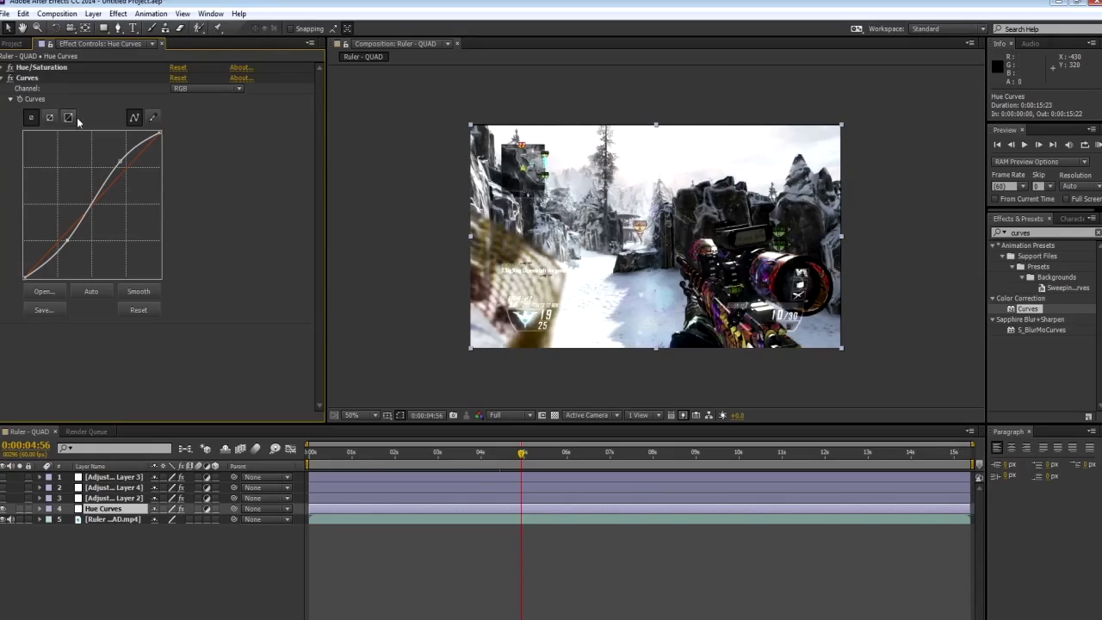
left_click(3, 78)
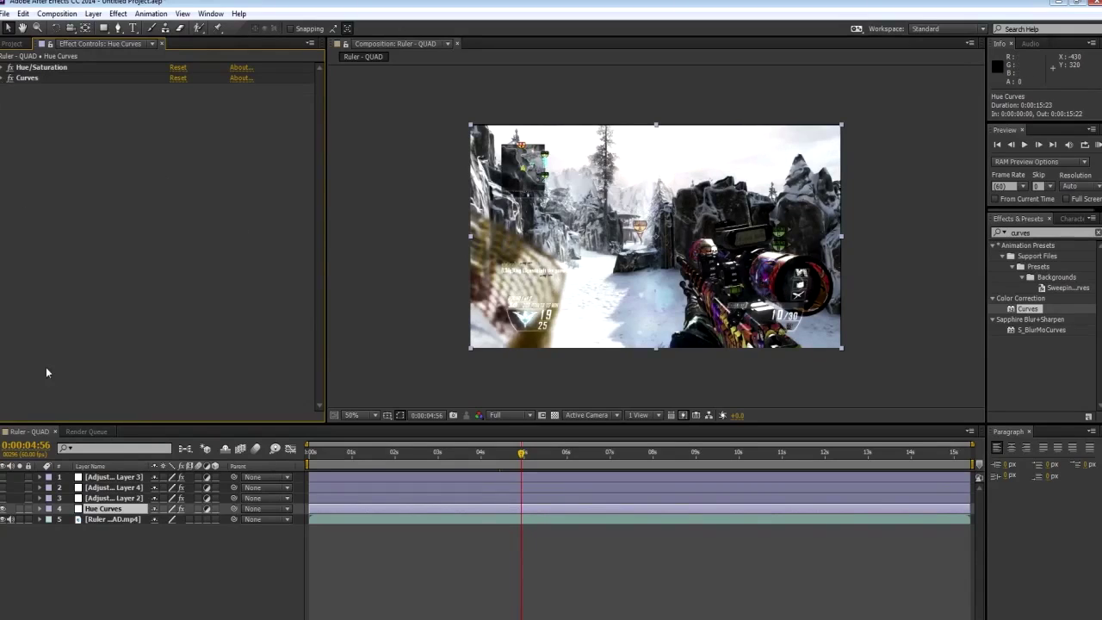
left_click(129, 497)
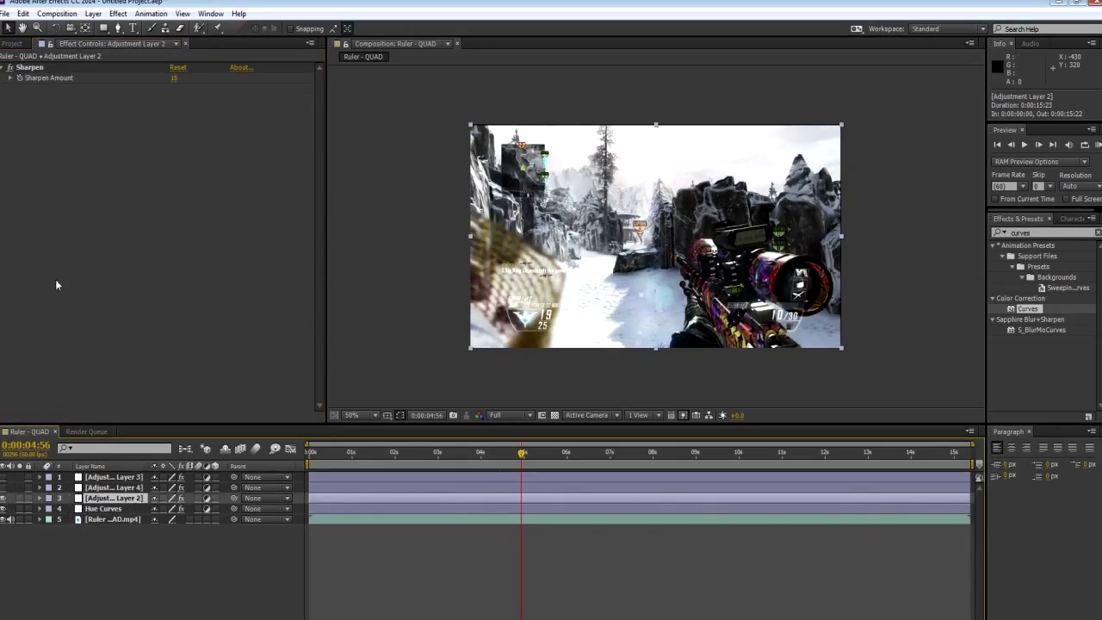
- Preview a stronger Sharpen Amount of 29, then set it back to 15
left_click(7, 69)
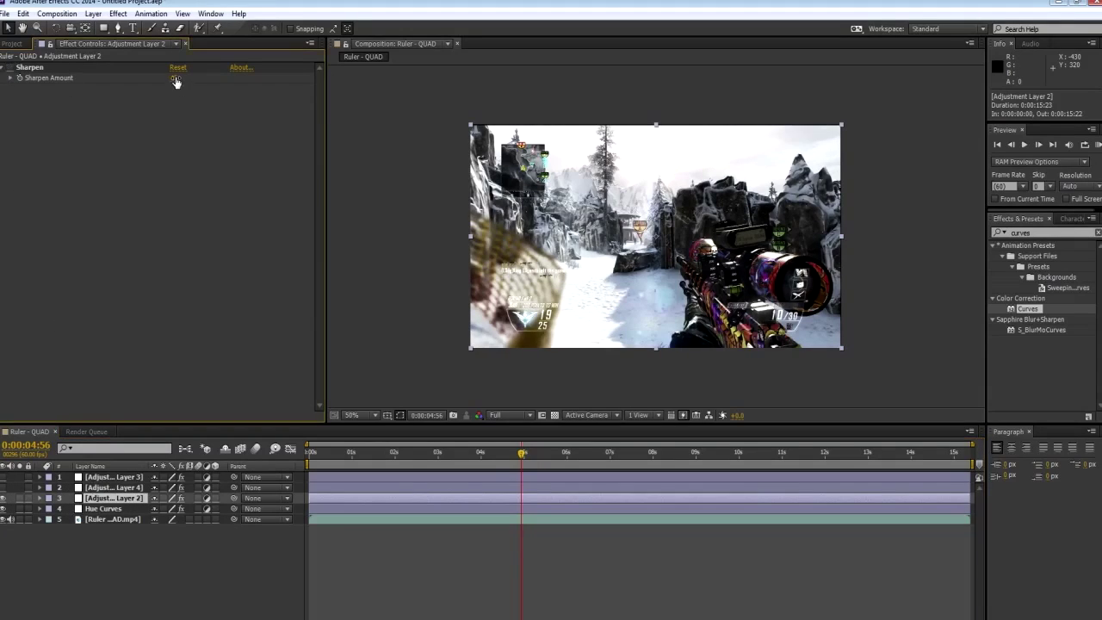
scroll(673, 243, "up", 2)
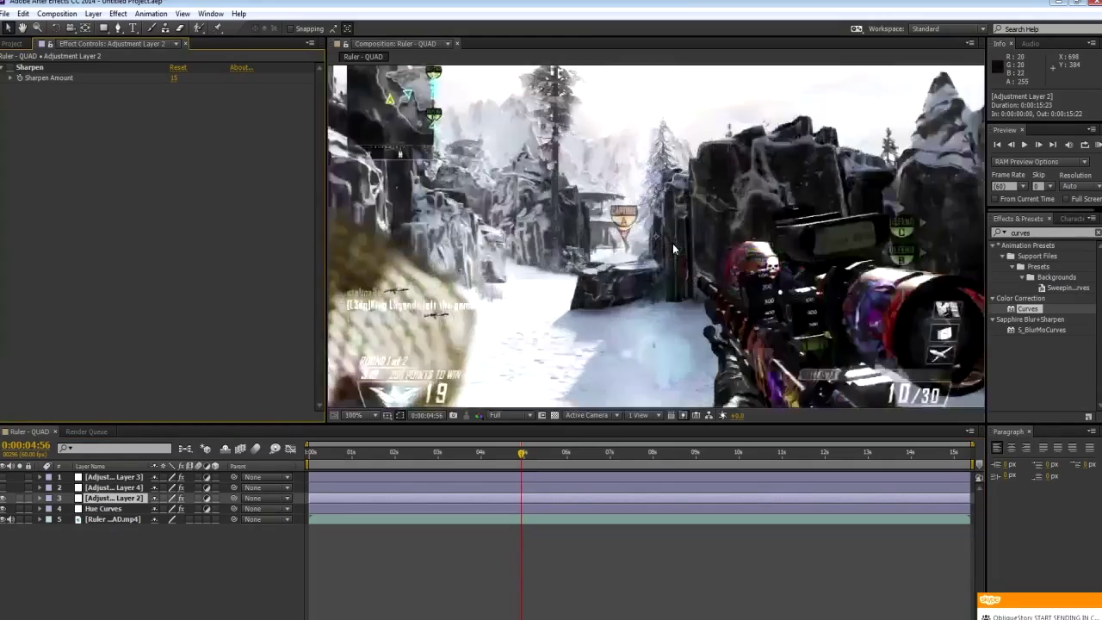
scroll(667, 241, "up", 1)
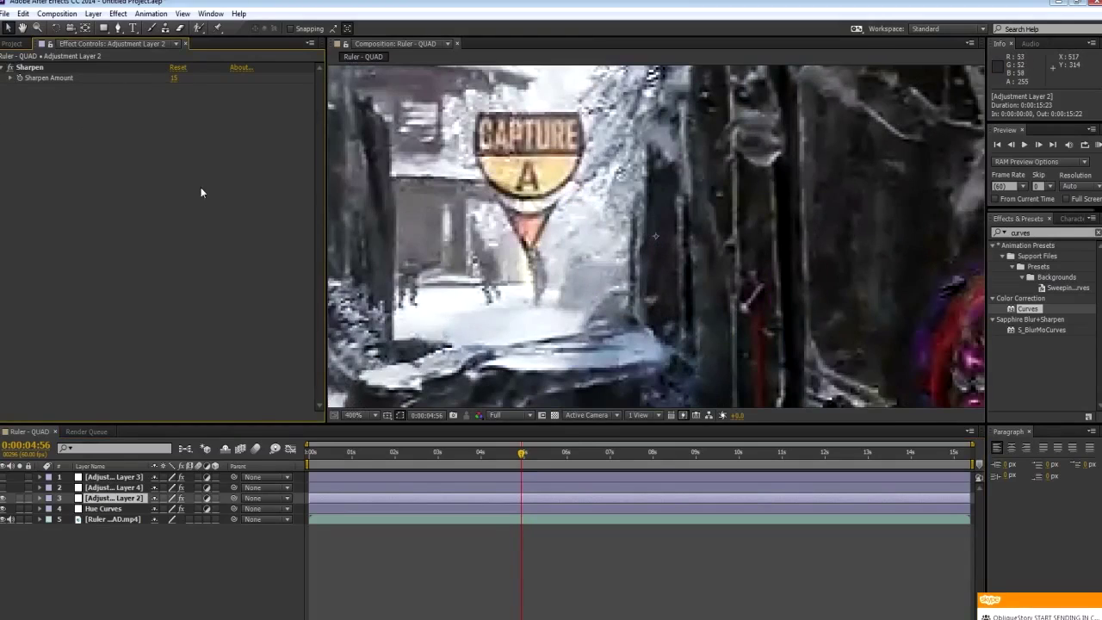
scroll(546, 244, "down", 6)
scroll(520, 225, "up", 2)
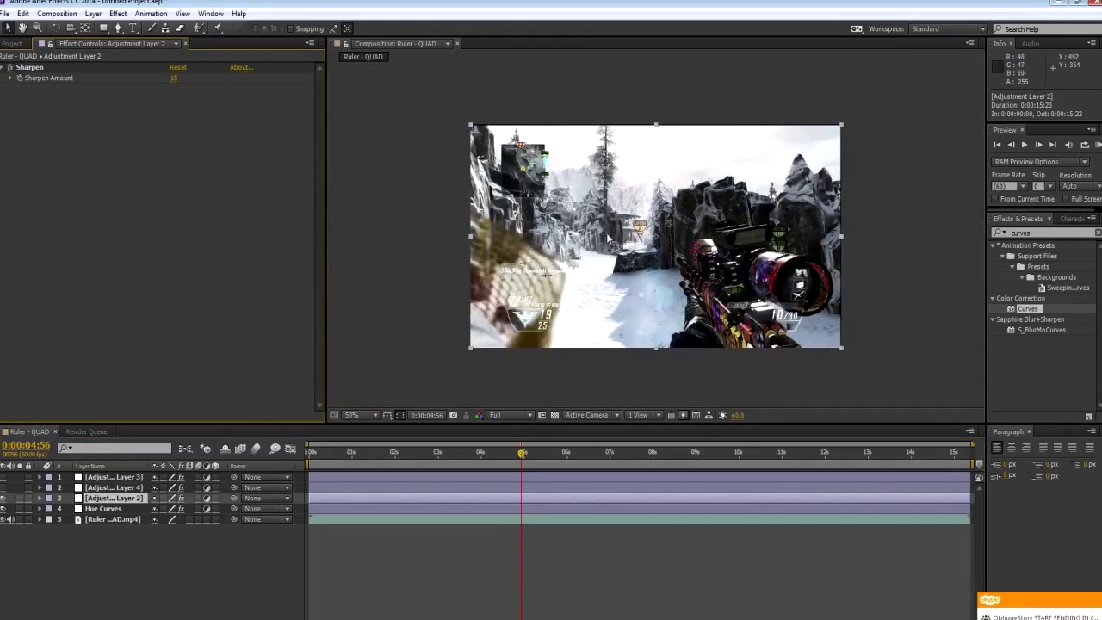
left_click_drag(175, 78, 184, 79)
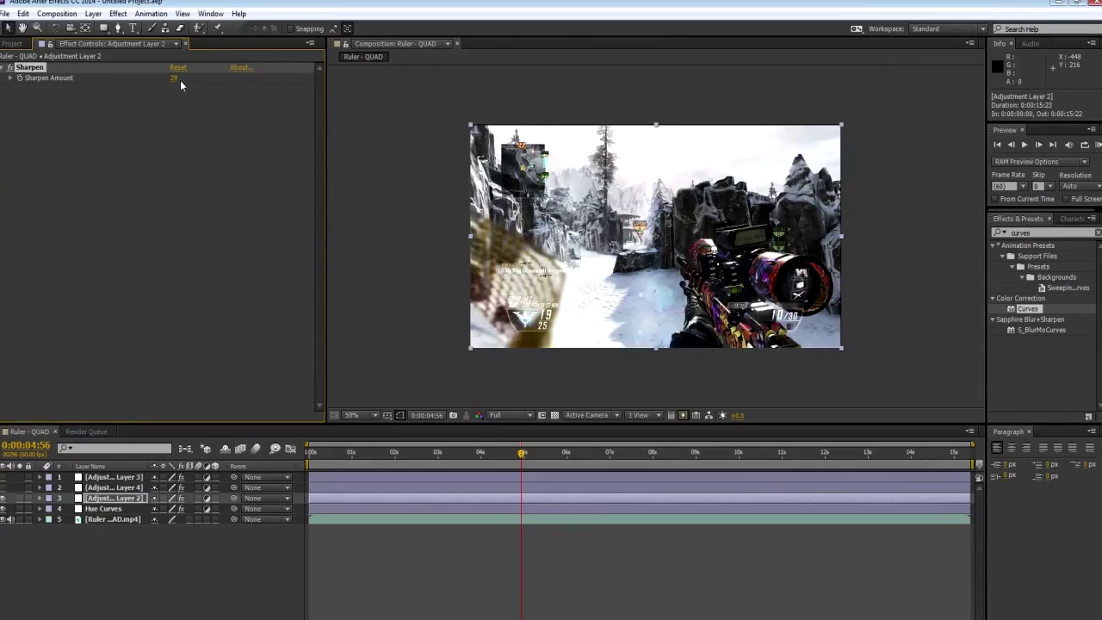
left_click(180, 80)
type("15")
key("Return")
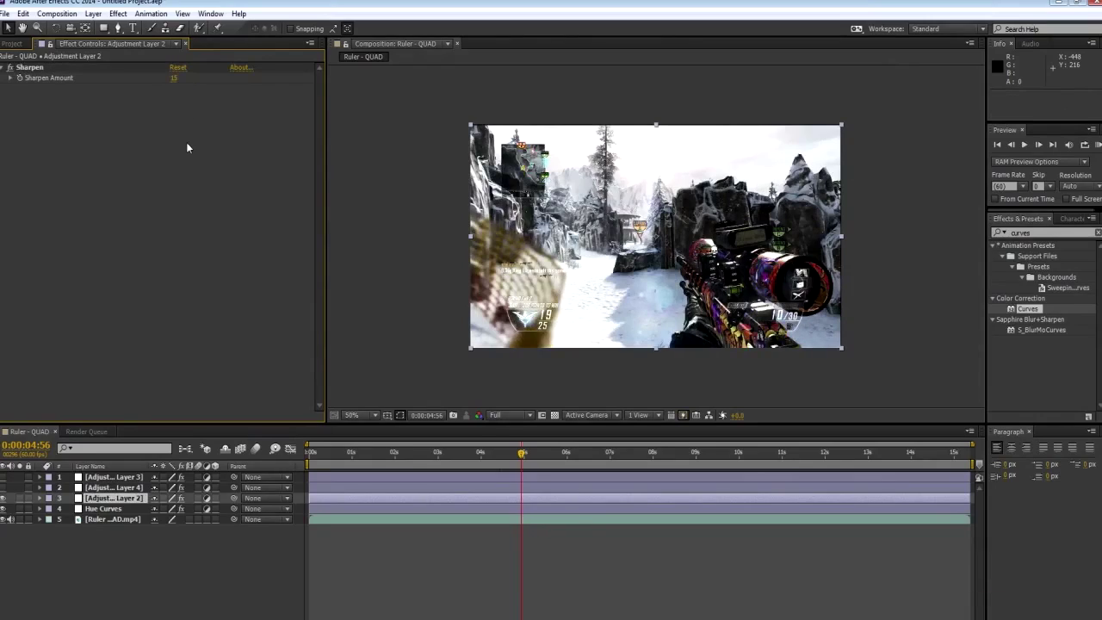
- Select Adjustment Layer 3 and expand its Trapcode Shine settings, found with a 'shine' search
left_click(111, 479)
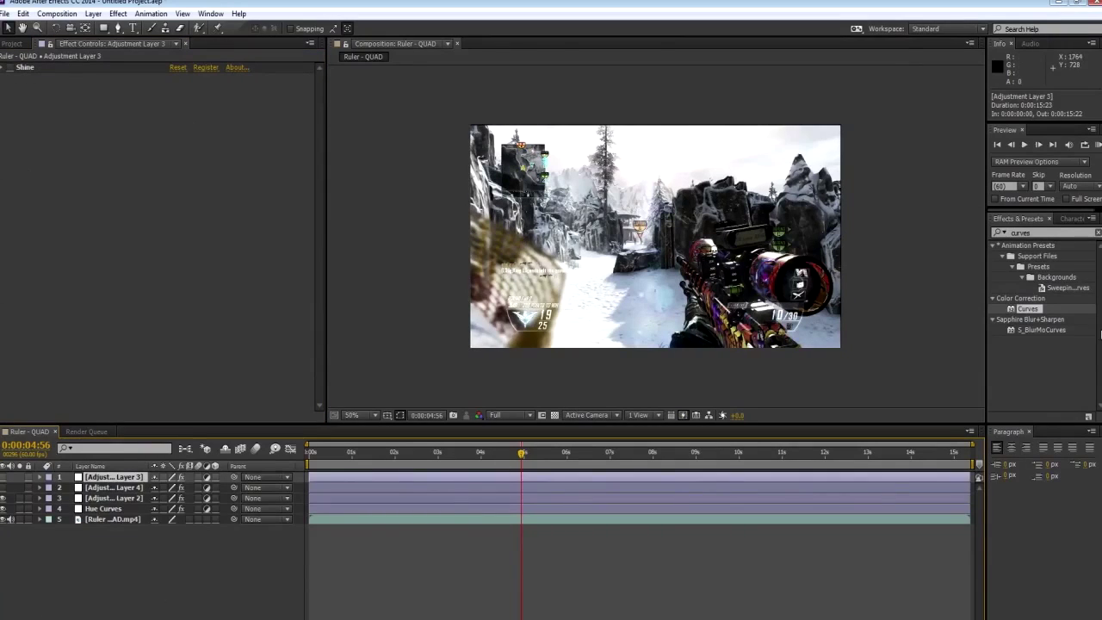
left_click(1044, 232)
type("shine")
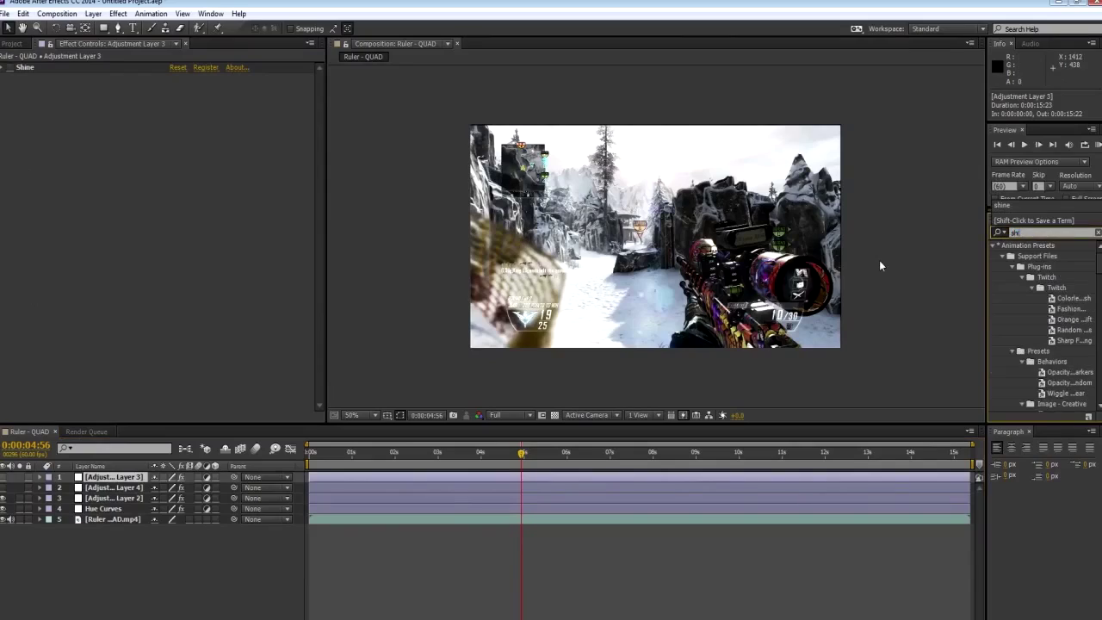
left_click(1027, 257)
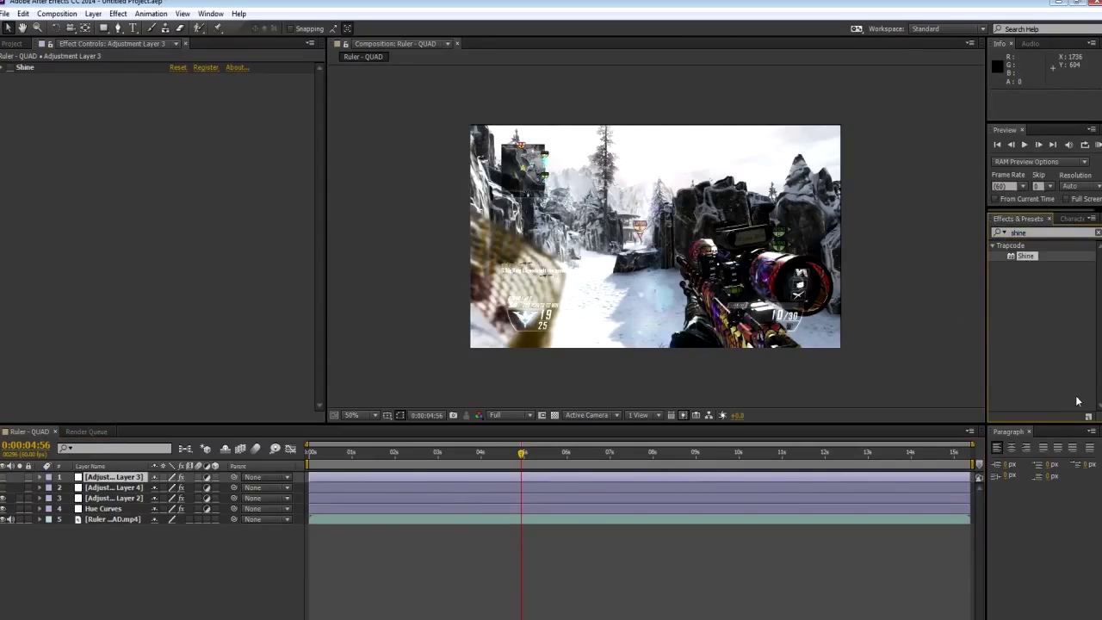
left_click(3, 69)
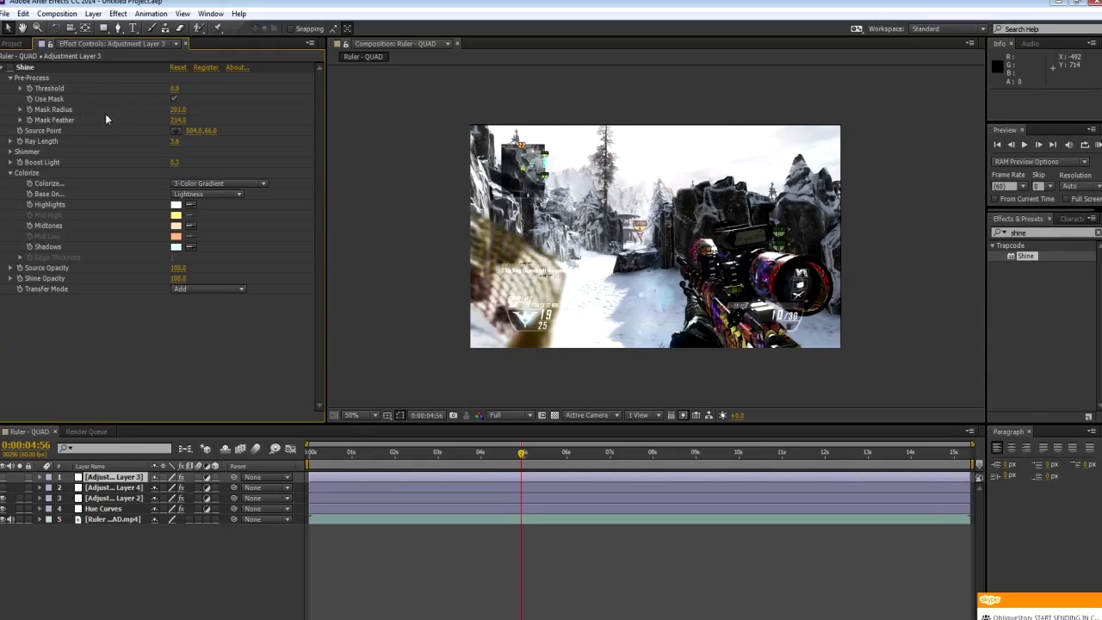
- Enable Shine's Use Mask and make Adjustment Layer 3 visible so the glow brightens the snow
left_click(173, 98)
left_click(25, 68)
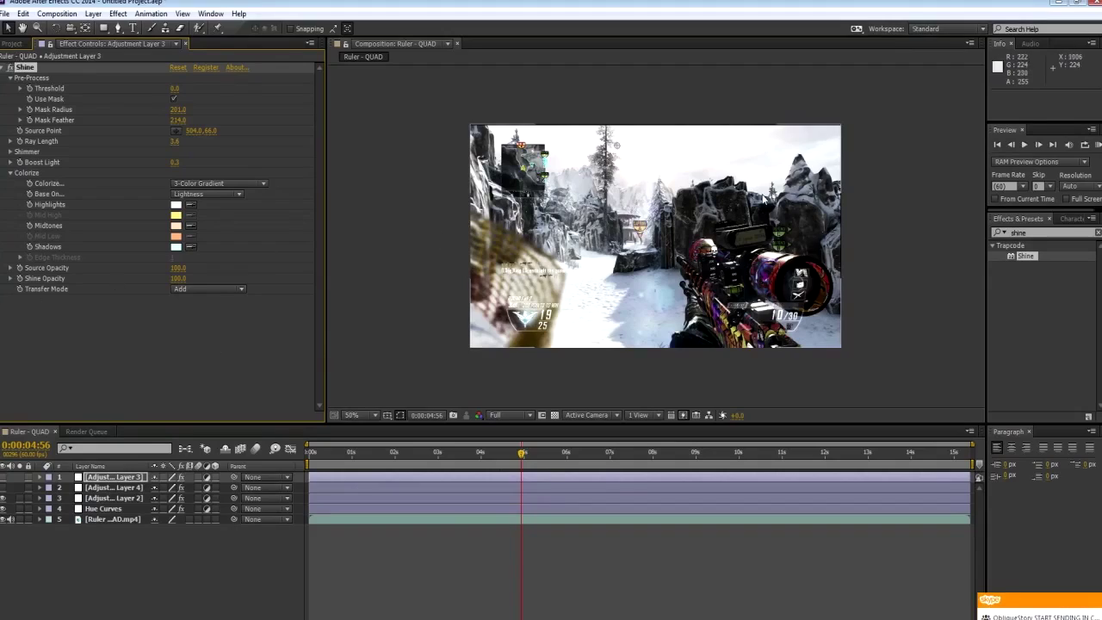
left_click(3, 481)
left_click(4, 480)
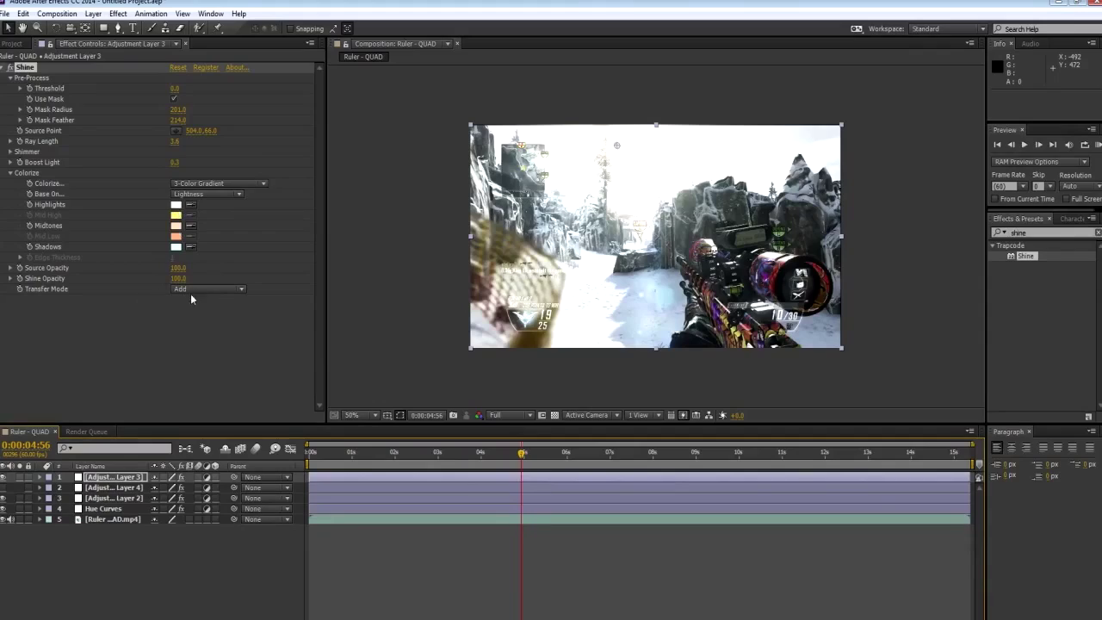
- Colour Shine's highlights white, midtones peach and shadows pale cyan, then collapse Shine
left_click(177, 206)
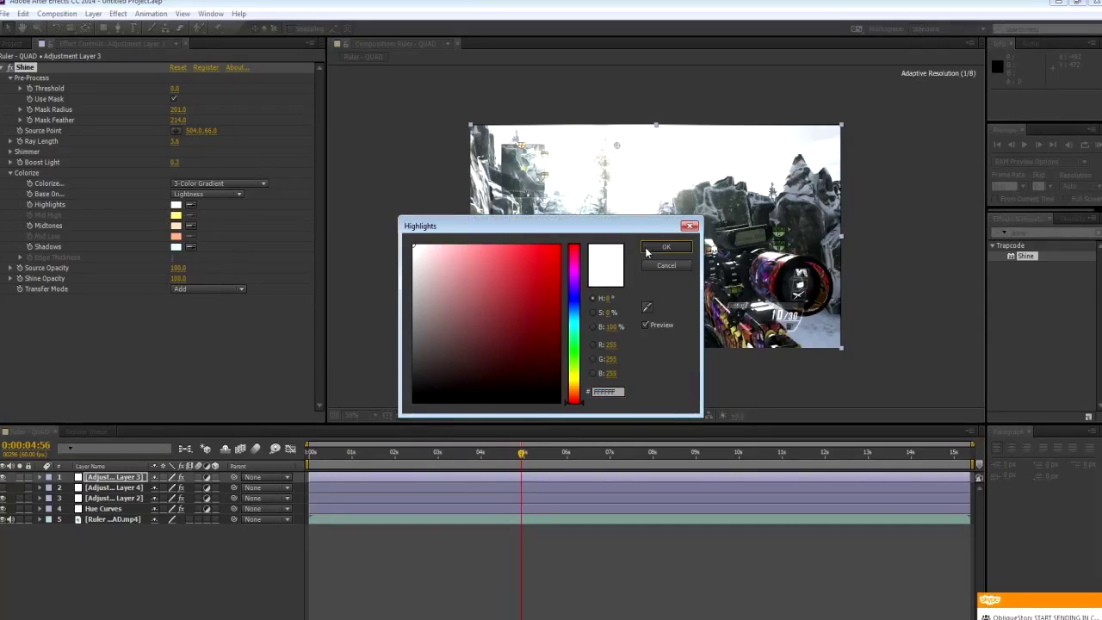
left_click(665, 247)
left_click(175, 226)
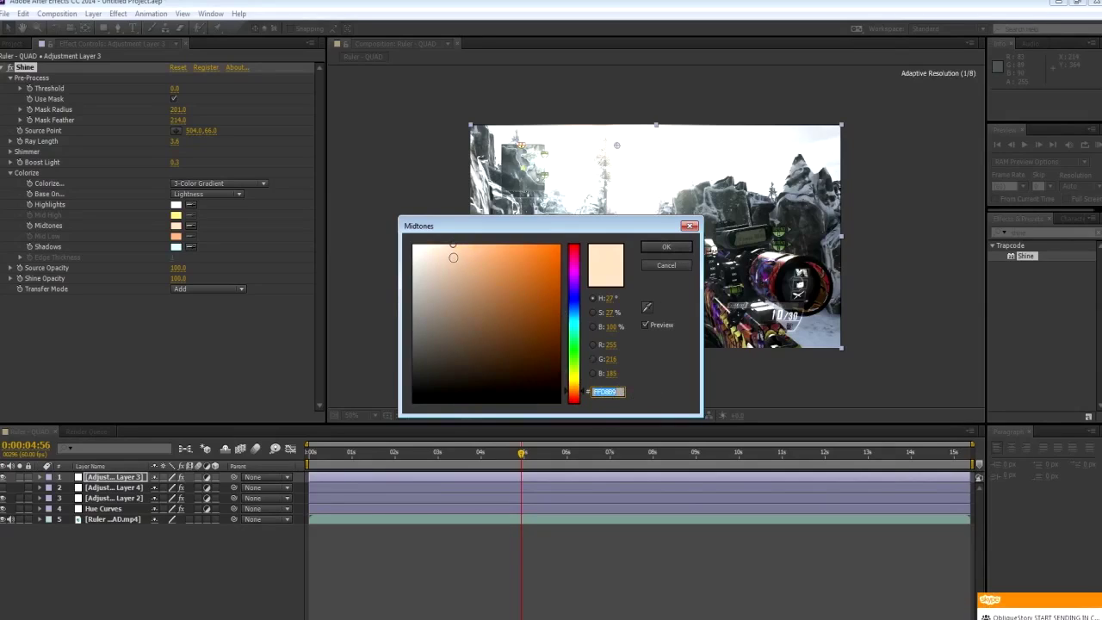
left_click(665, 247)
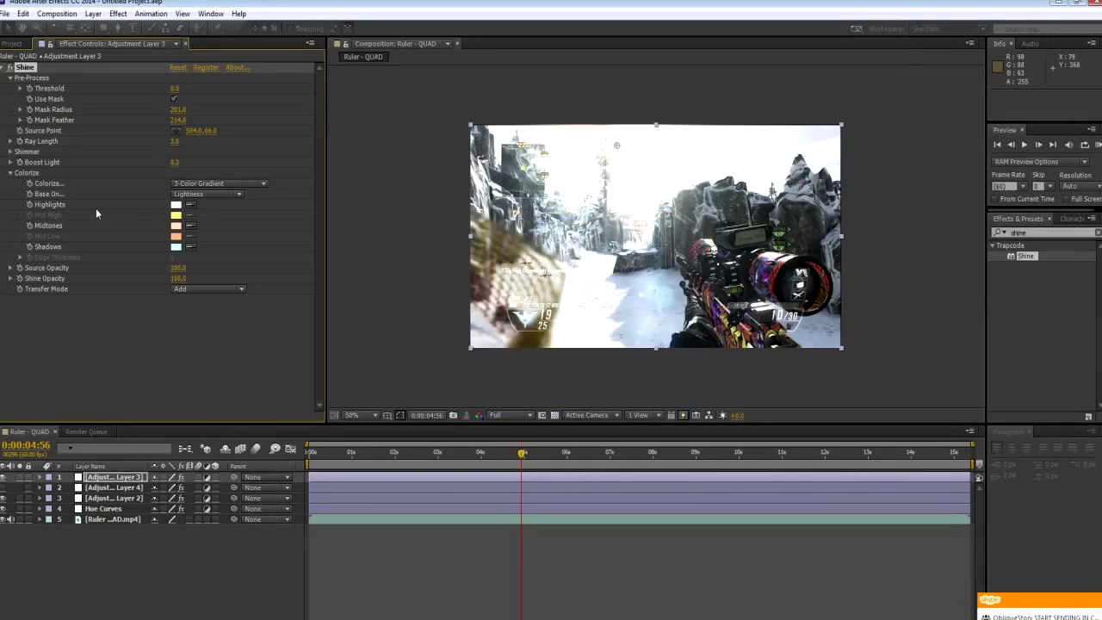
left_click(178, 247)
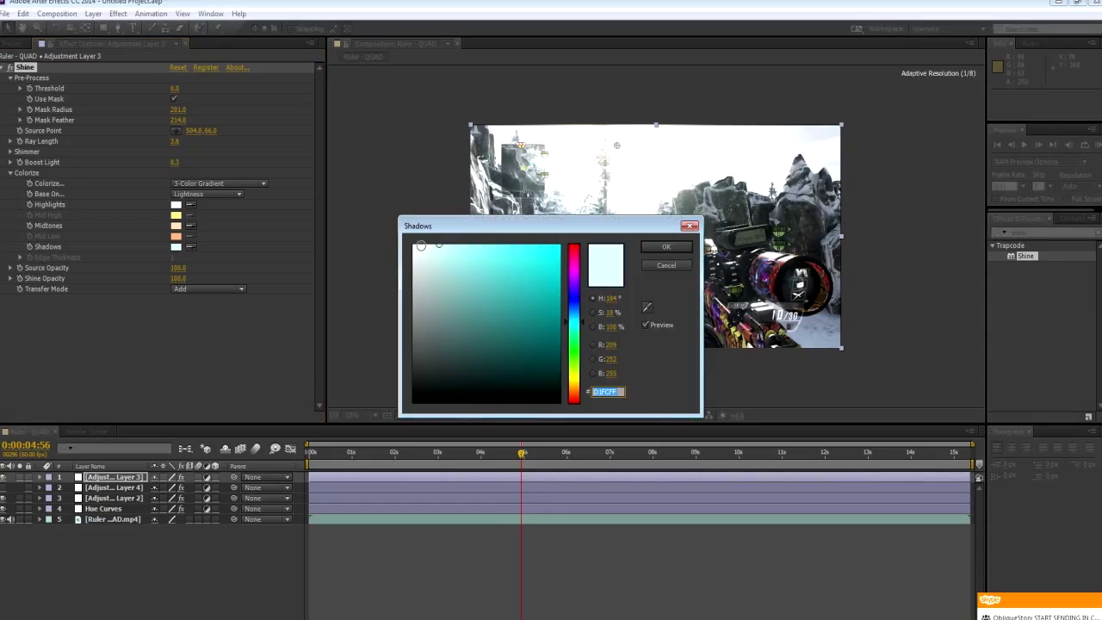
left_click(666, 249)
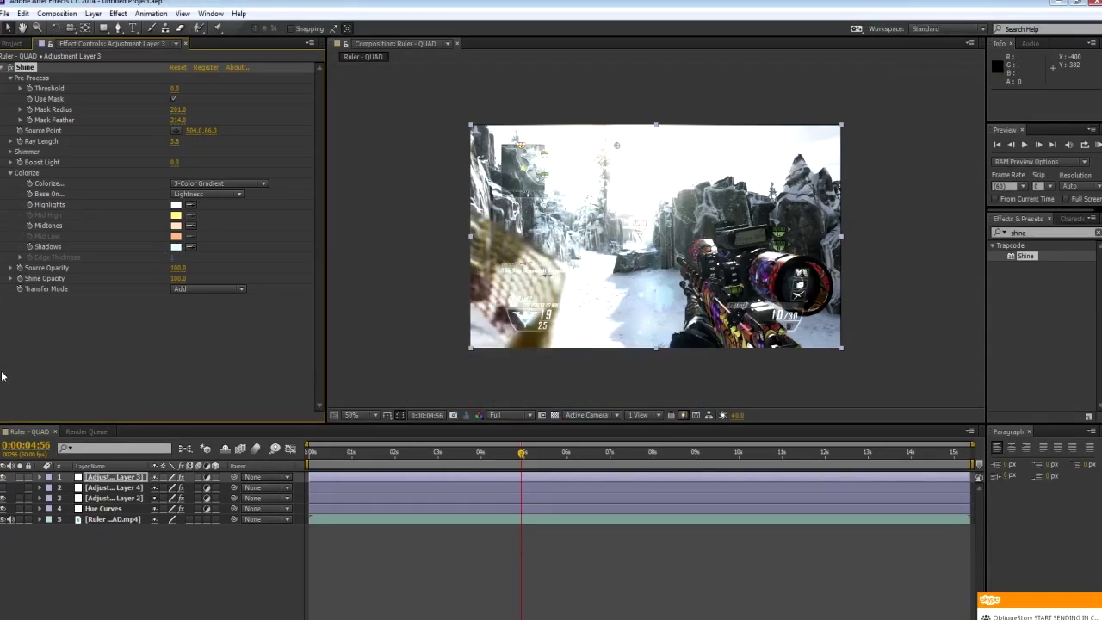
left_click(4, 68)
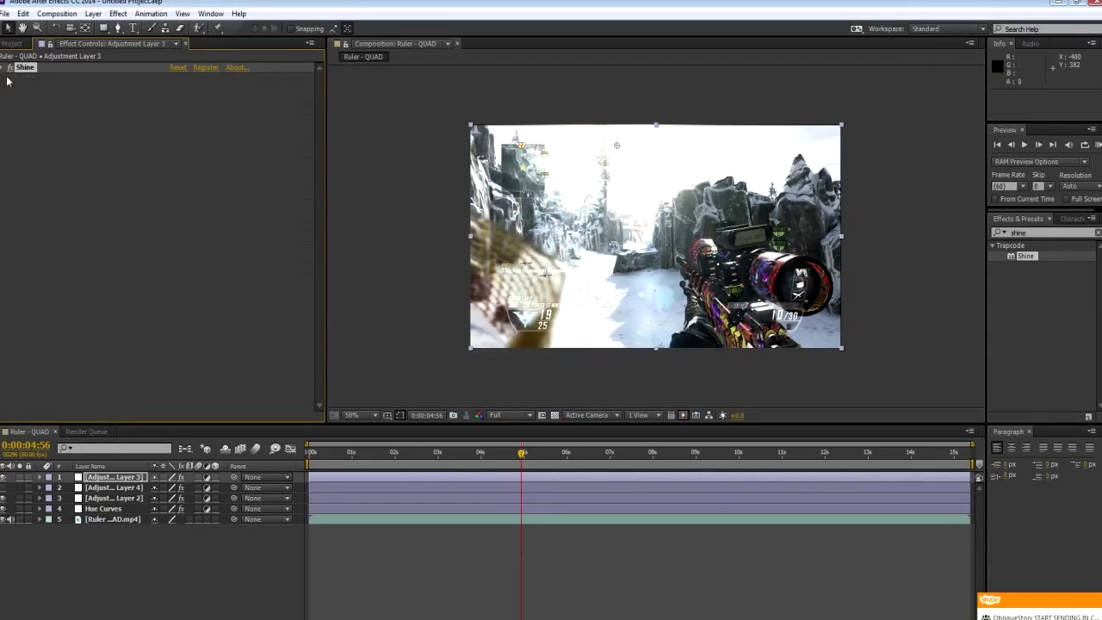
left_click(86, 488)
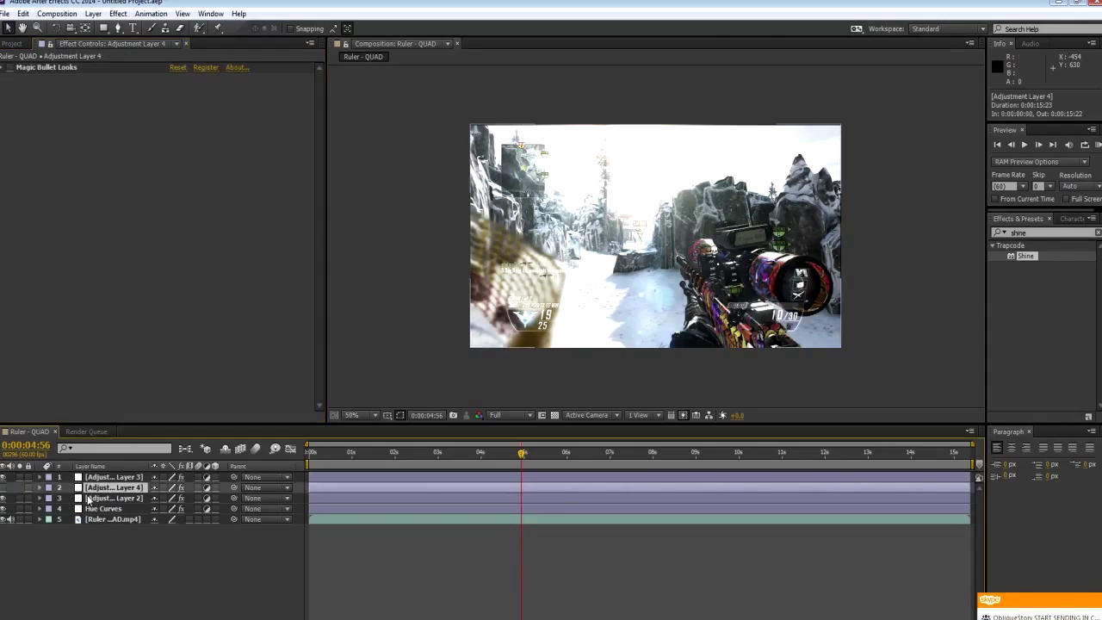
- Set Magic Bullet Looks Strength to 100% and open the Looks editor
left_click(8, 72)
left_click(3, 68)
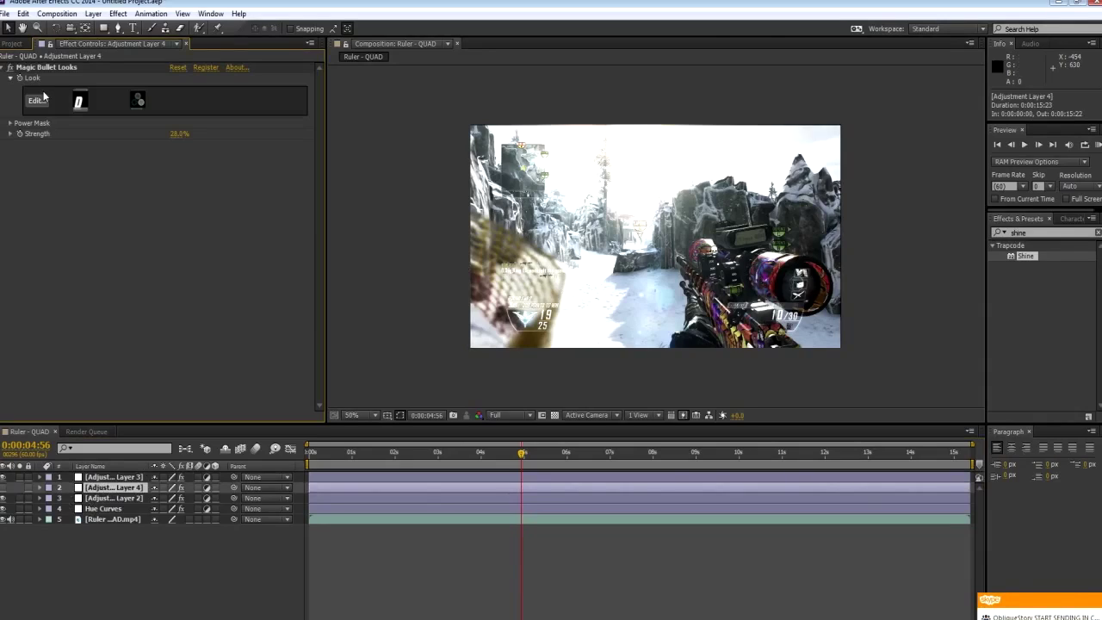
left_click(178, 67)
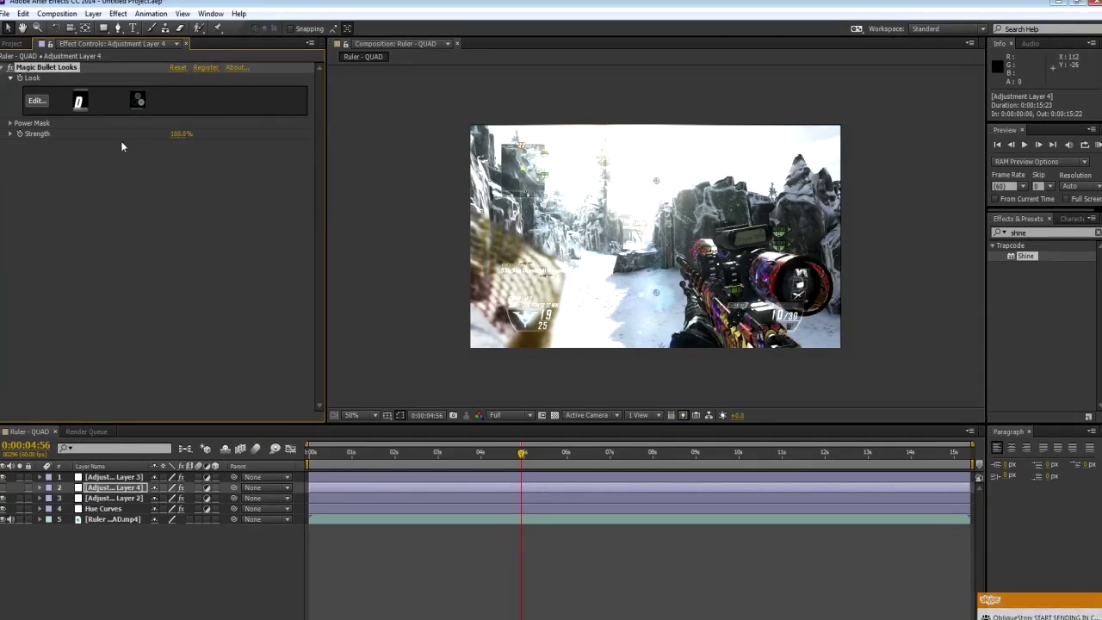
left_click(38, 104)
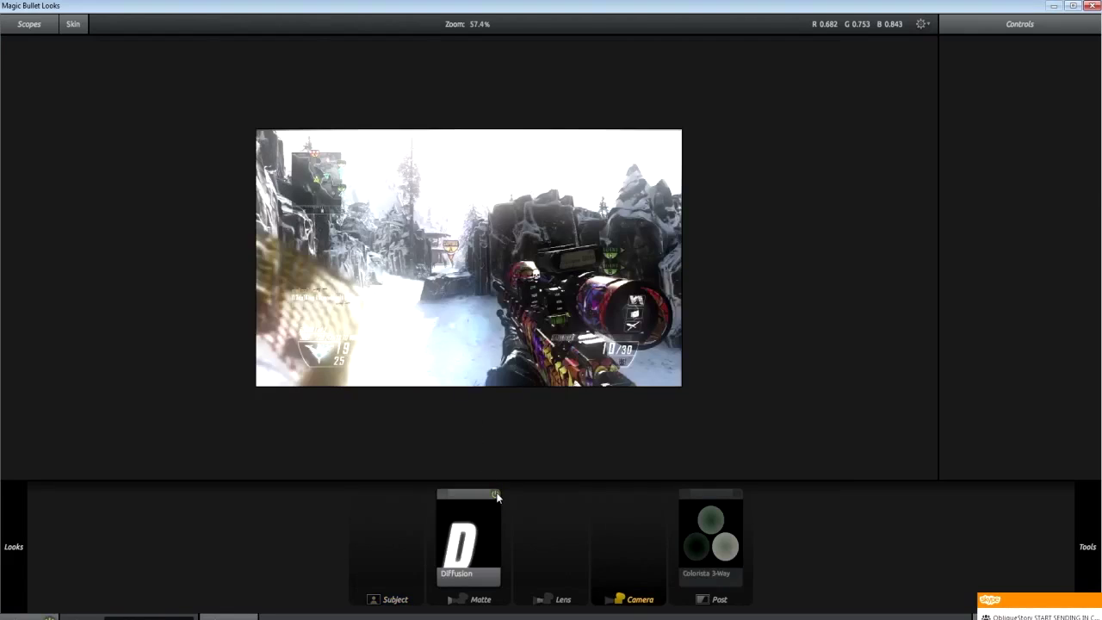
- Turn off Colorista 3-Way and leave the Diffusion tool switched off in the Looks editor
left_click(496, 506)
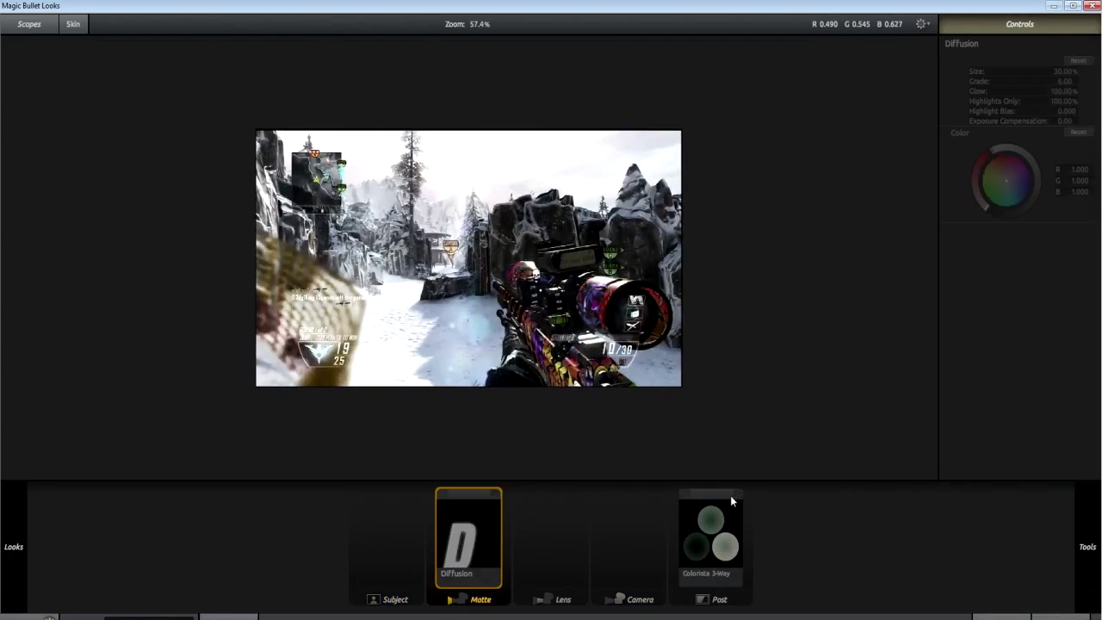
left_click(737, 508)
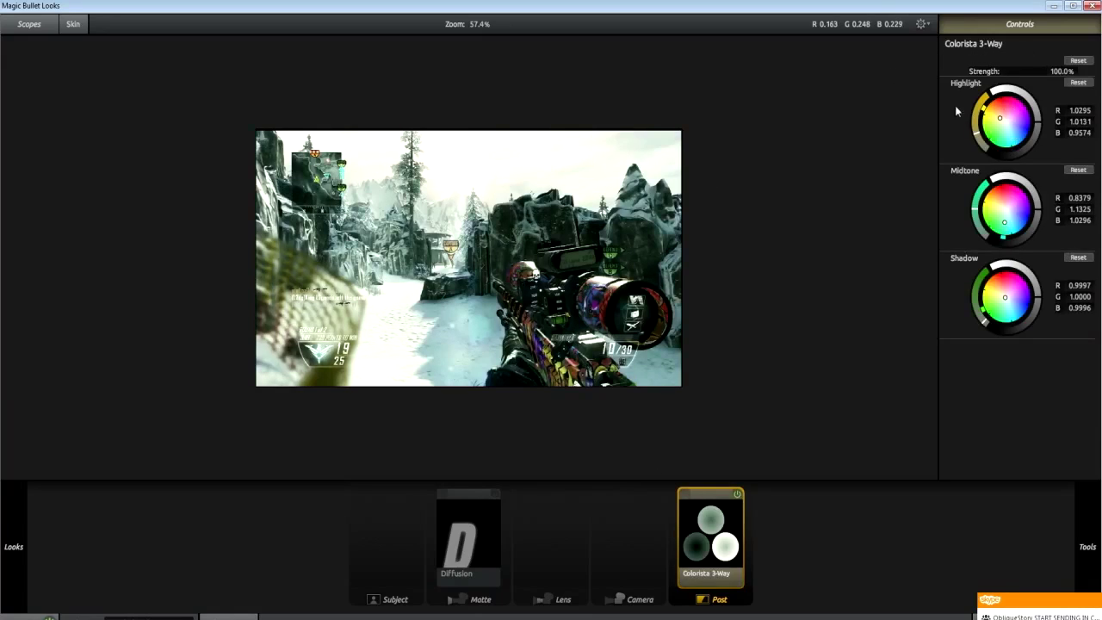
mouse_move(1088, 547)
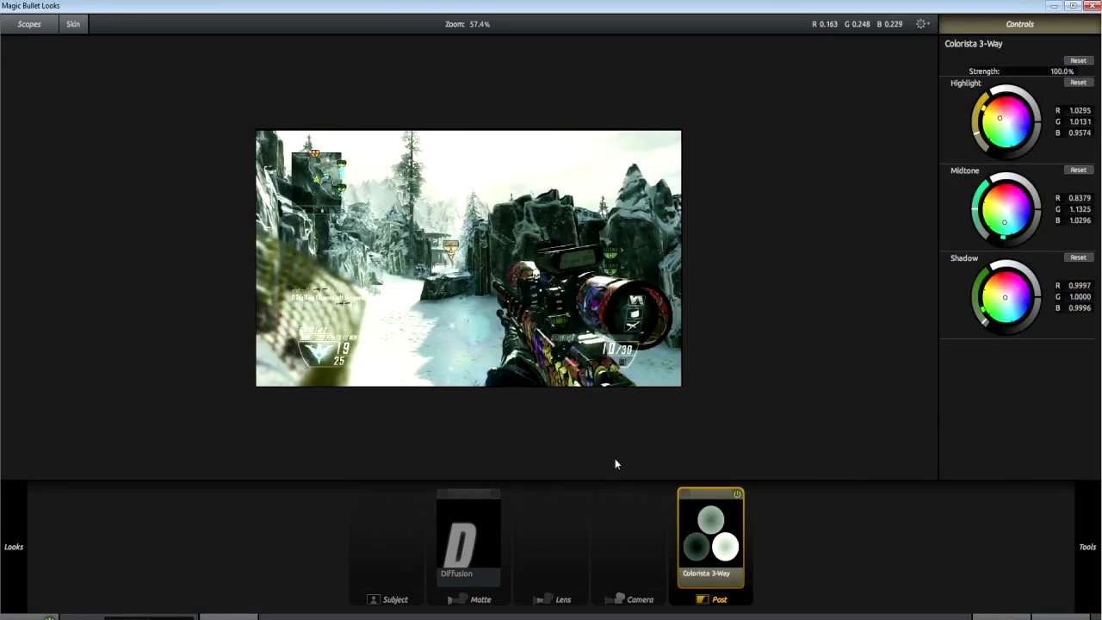
left_click(739, 495)
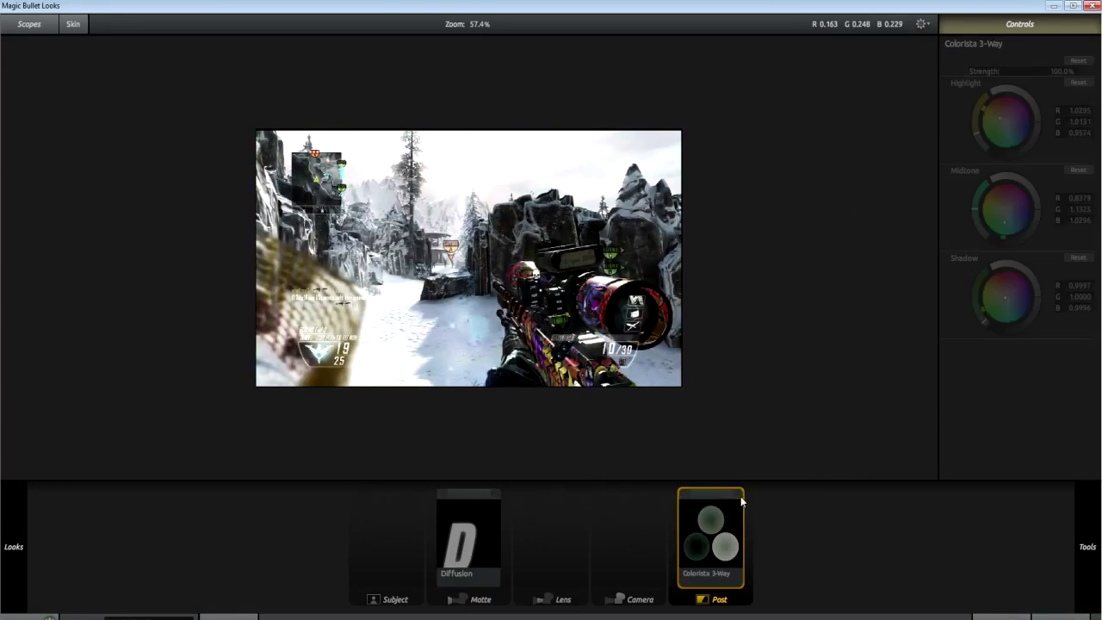
left_click(481, 529)
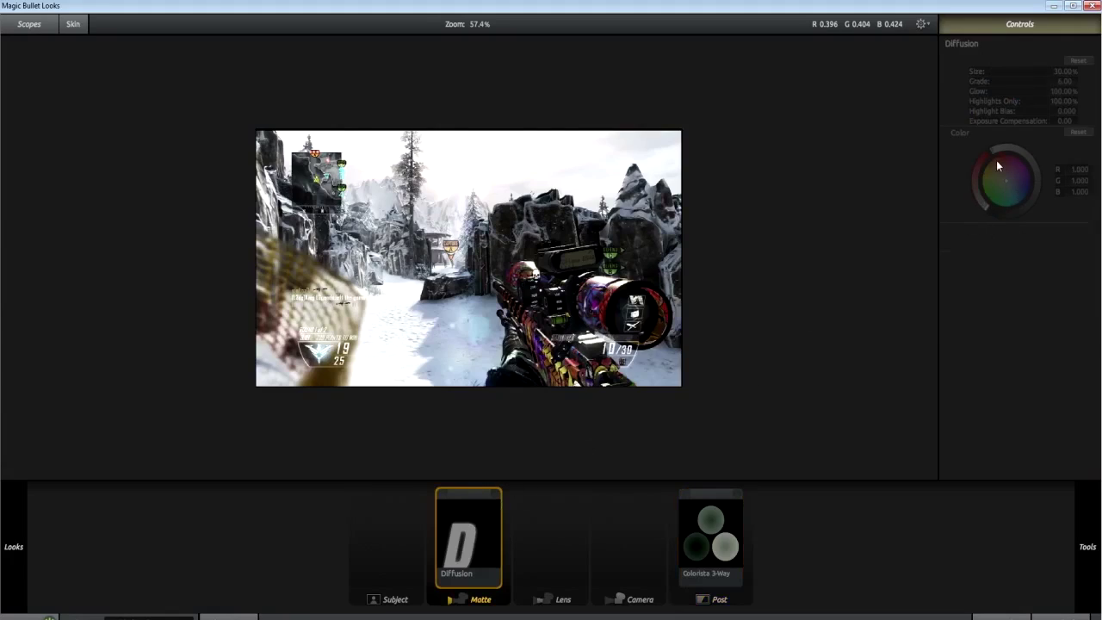
left_click(494, 495)
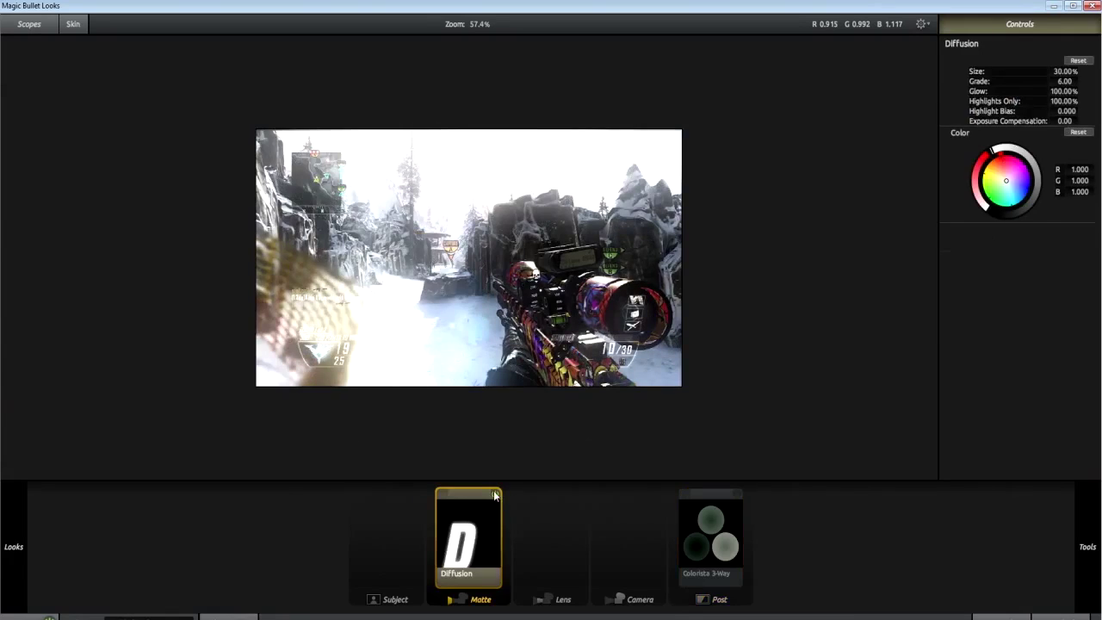
left_click(496, 495)
- Browse the Camera, Post, Lens and Matte tool libraries in the Tools drawer
mouse_move(1088, 546)
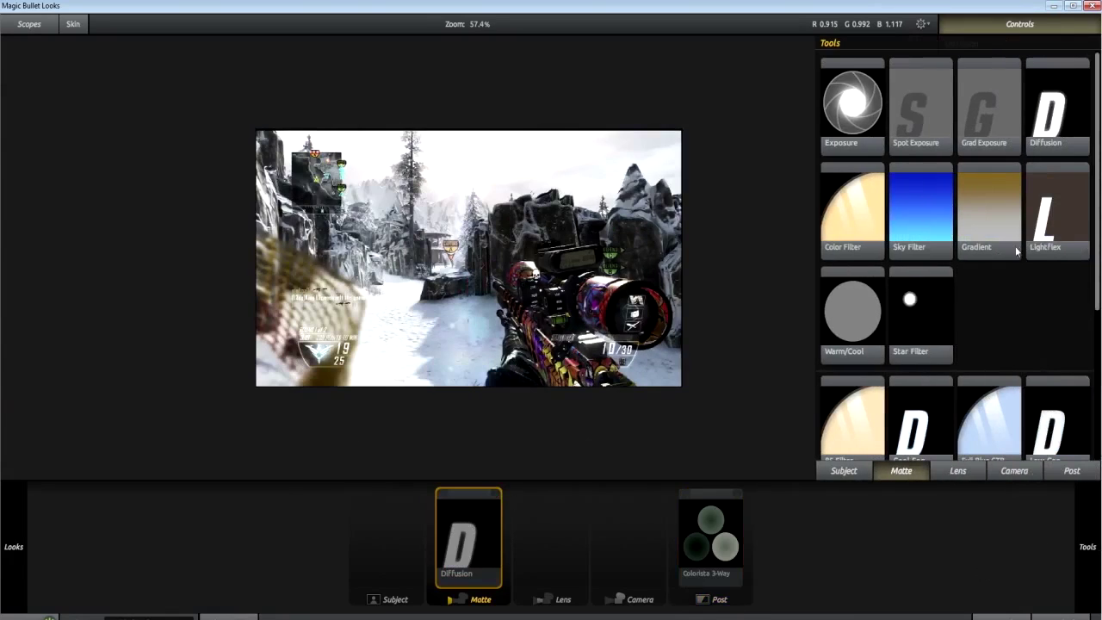
scroll(1064, 282, "down", 3)
scroll(1063, 282, "down", 2)
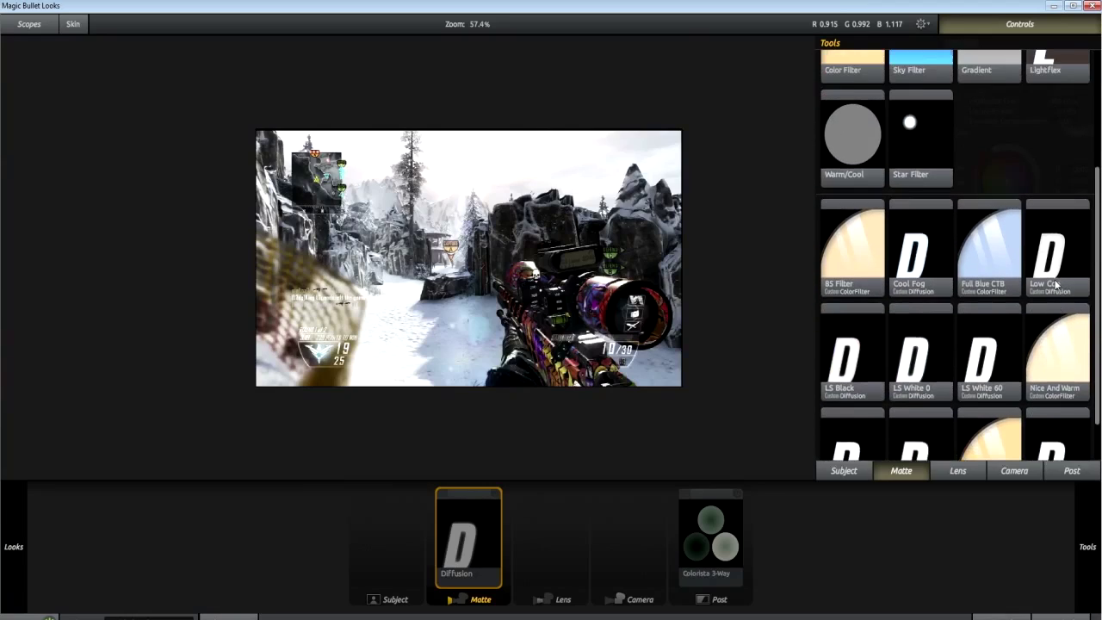
scroll(931, 356, "up", 4)
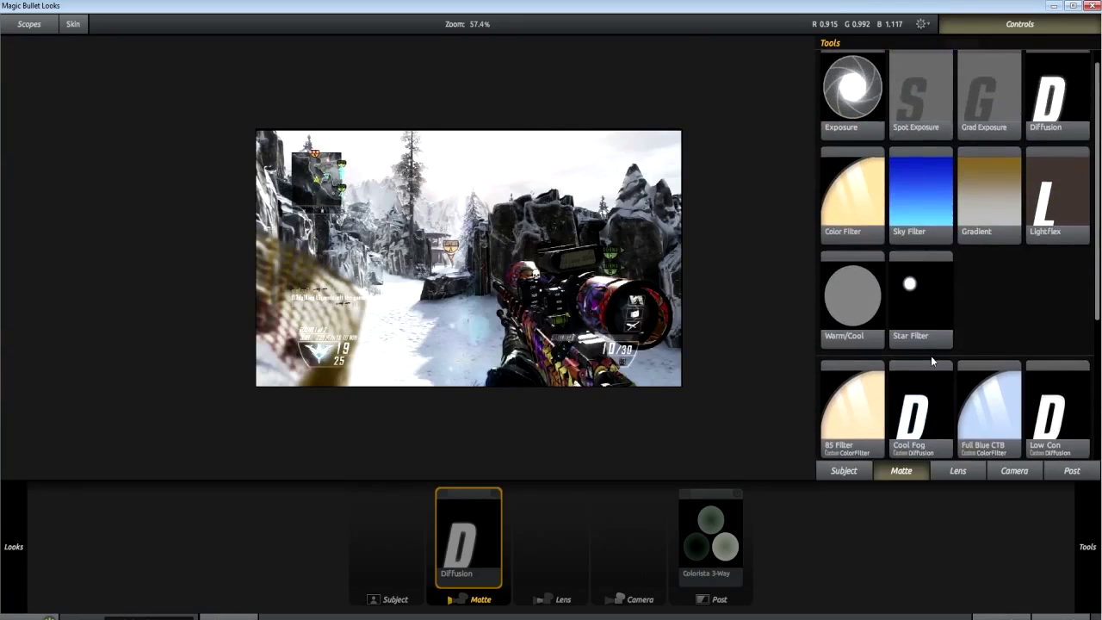
scroll(1077, 344, "down", 3)
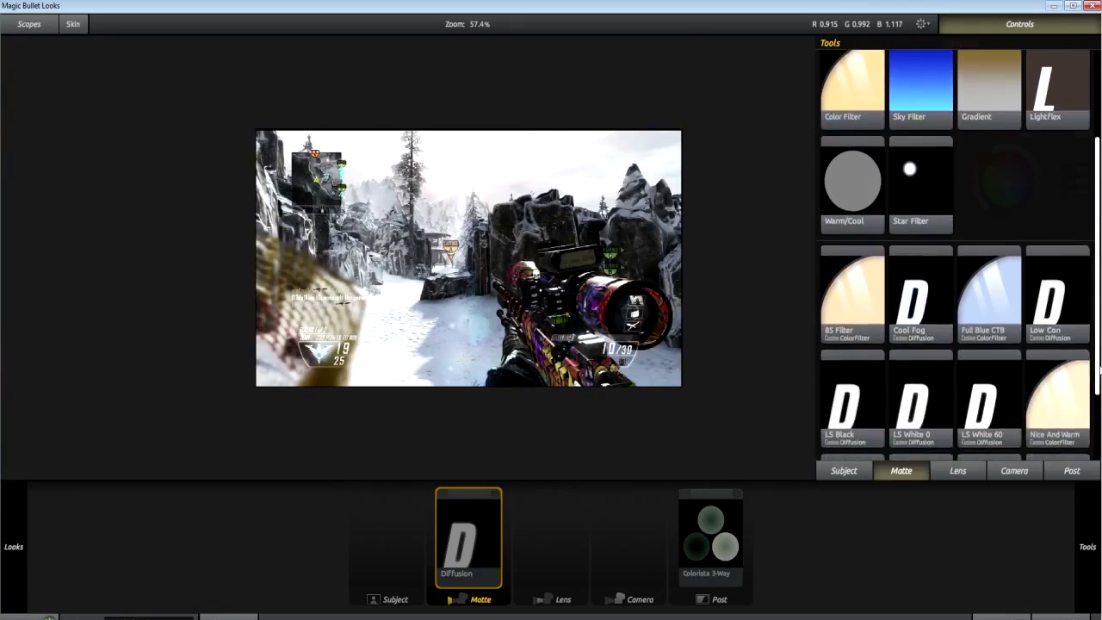
left_click(1034, 474)
left_click(1068, 472)
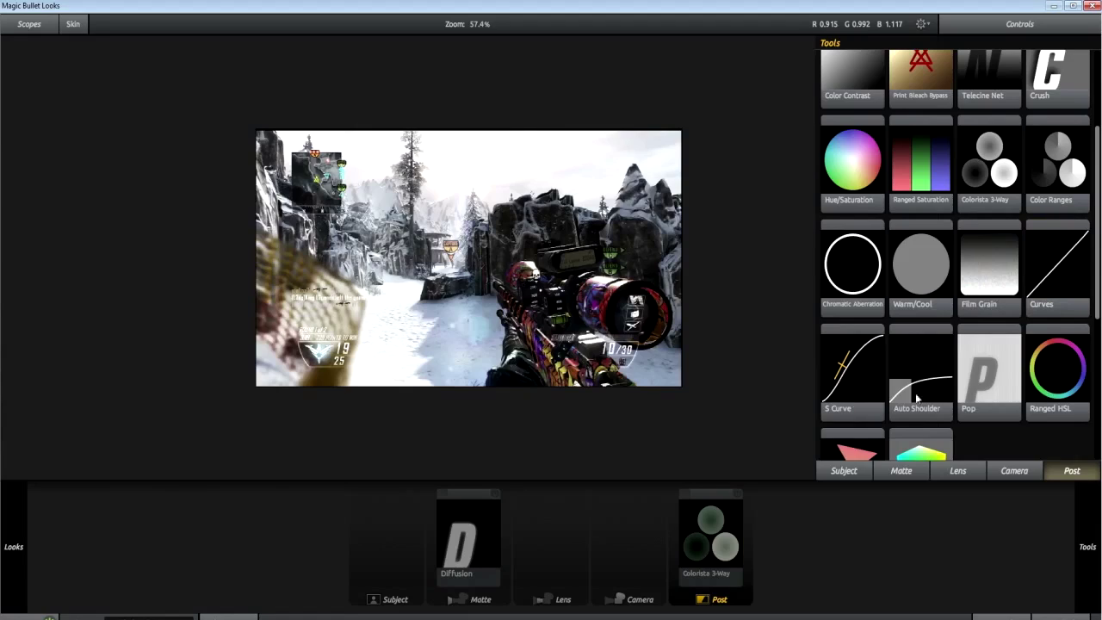
scroll(979, 330, "up", 1)
scroll(979, 327, "up", 5)
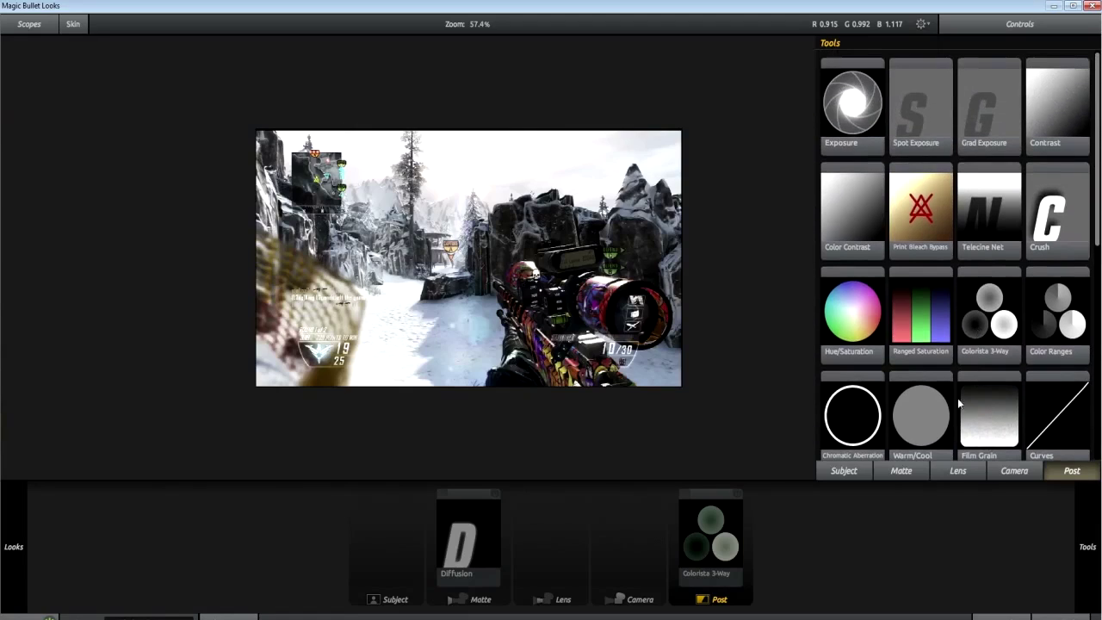
left_click(953, 472)
left_click(916, 470)
- Add a Vignette to the Lens stage, brighten its colour and set its strength to 12%
left_click(956, 470)
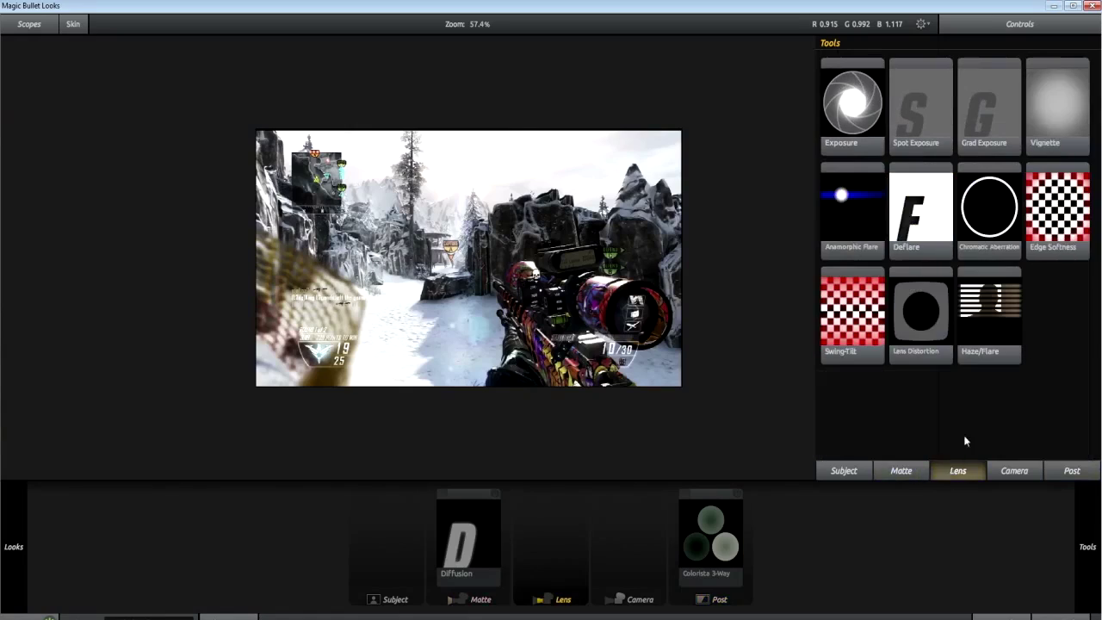
left_click_drag(1058, 143, 603, 521)
scroll(614, 221, "down", 3)
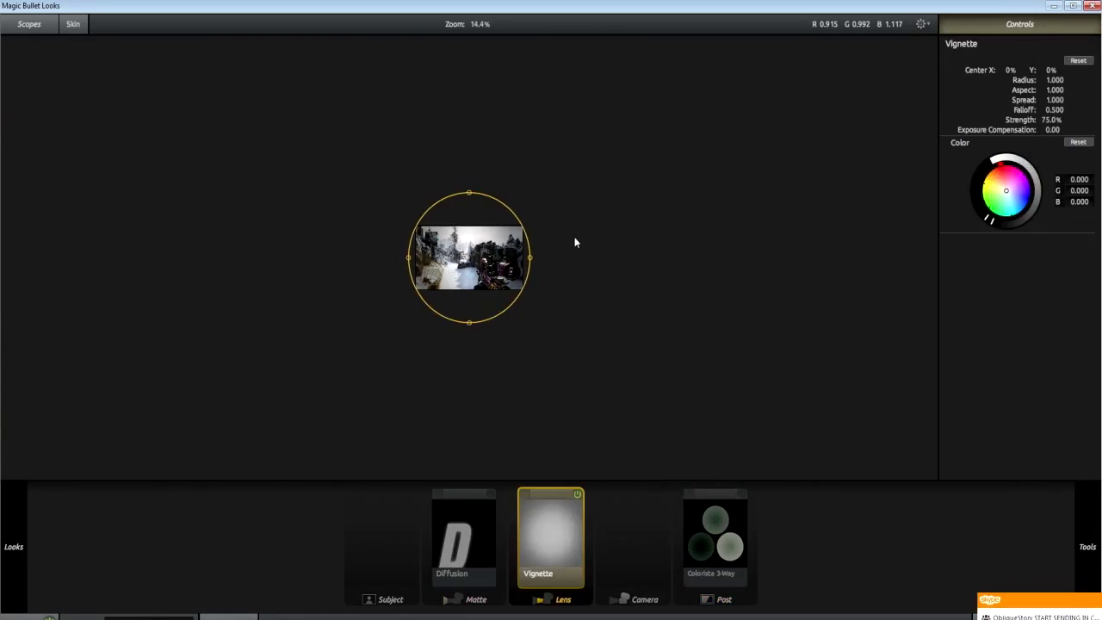
scroll(575, 236, "up", 1)
left_click(995, 158)
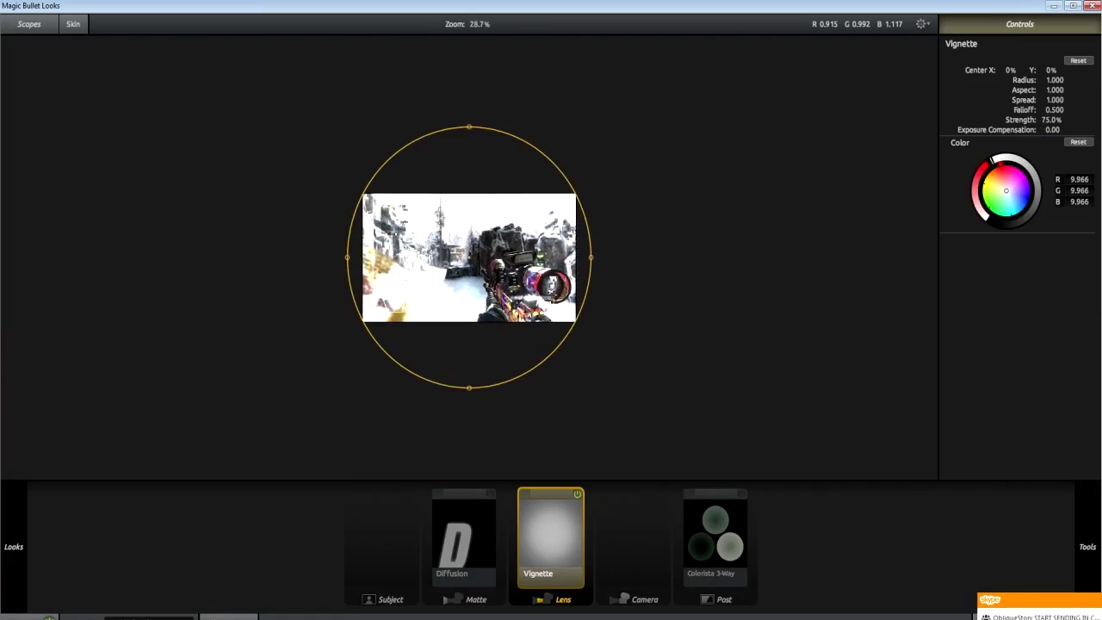
left_click_drag(1052, 120, 636, 204)
scroll(551, 251, "up", 4)
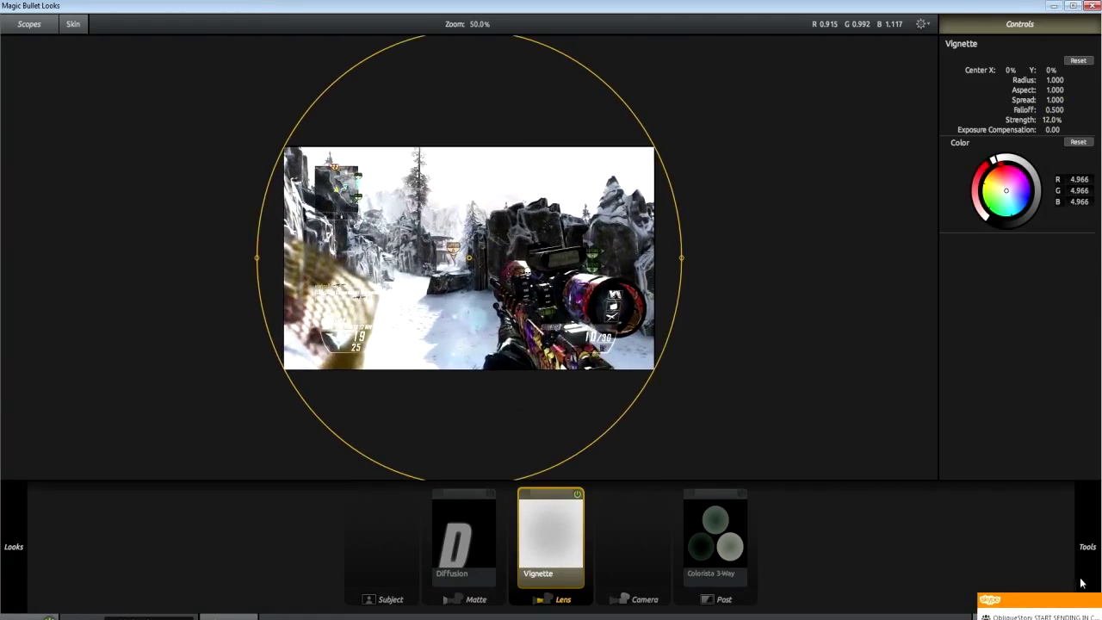
mouse_move(1055, 518)
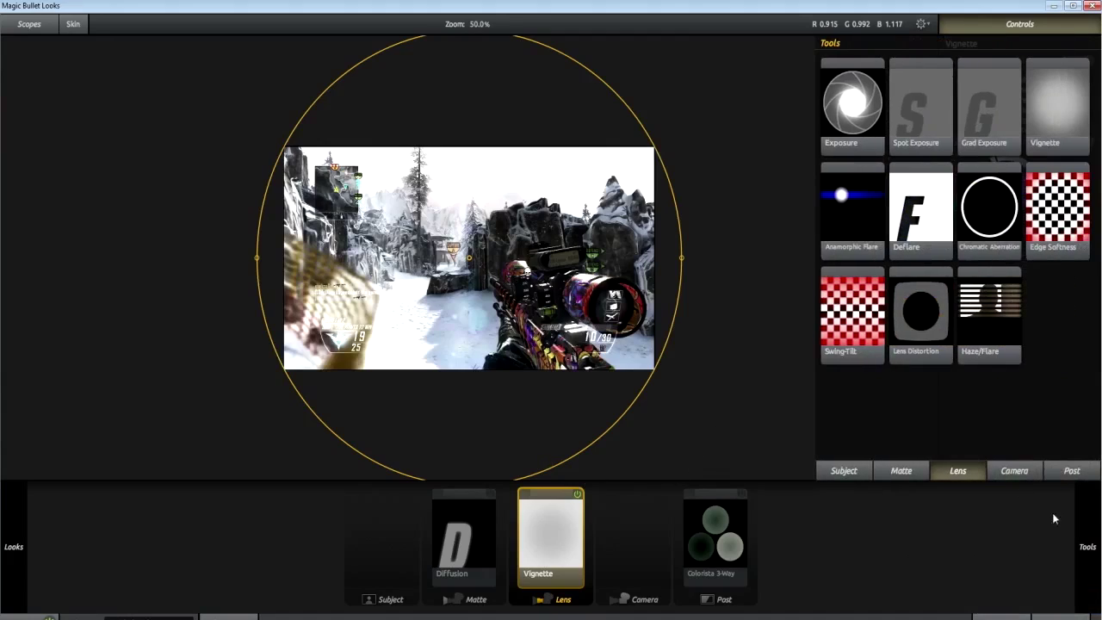
left_click(843, 470)
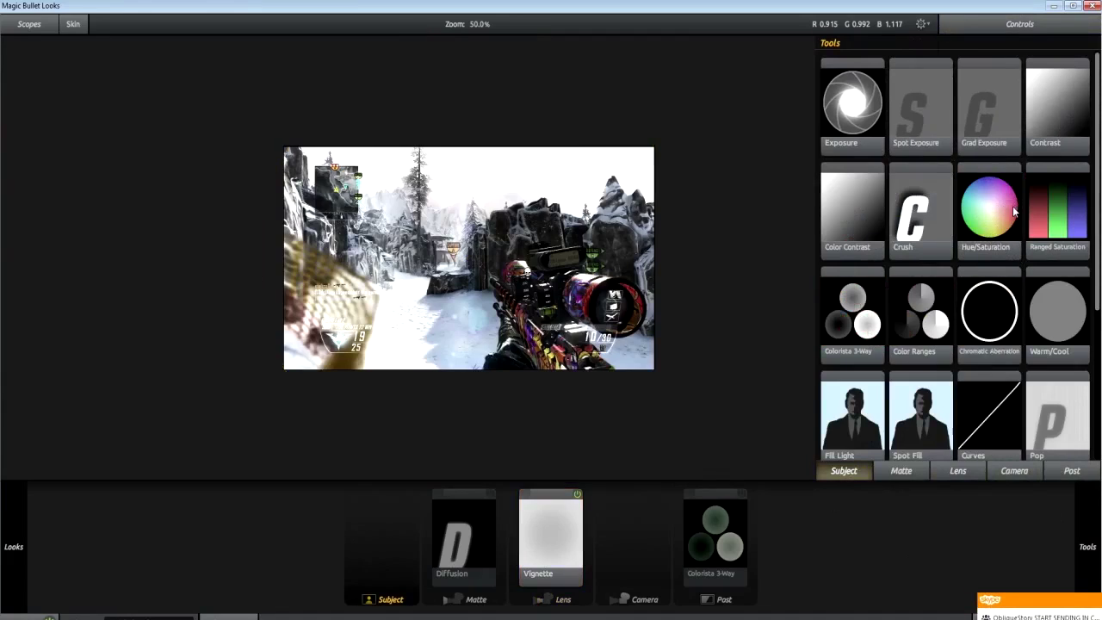
- Apply the Diffusion, Vignette and Colorista 3-Way look to Adjustment Layer 4 and close Looks
scroll(1045, 357, "down", 1)
scroll(1045, 357, "up", 1)
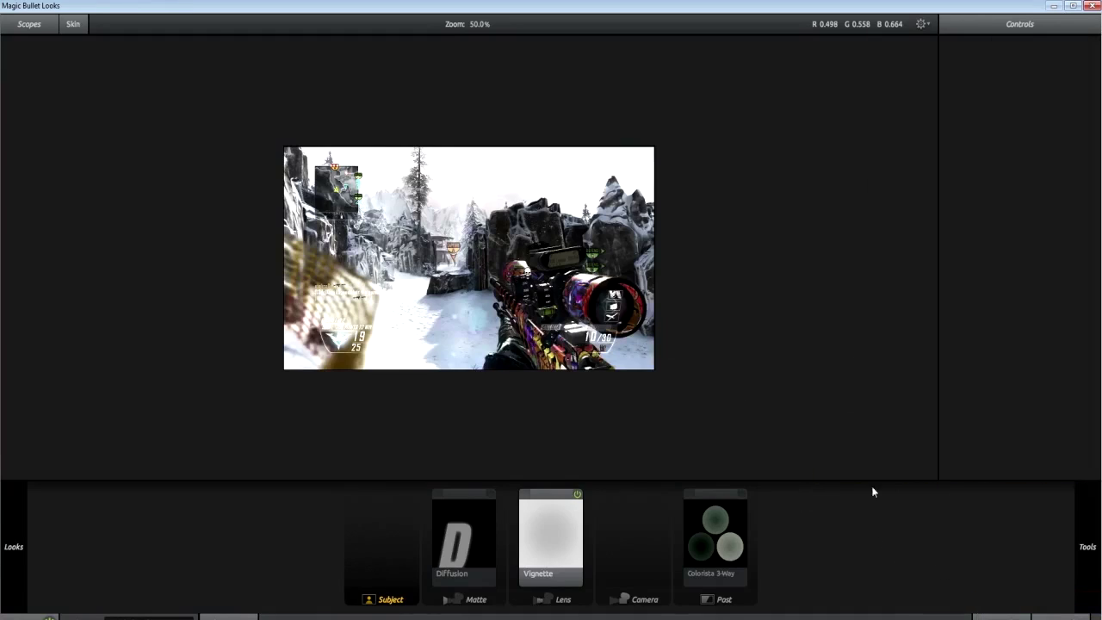
left_click(1058, 616)
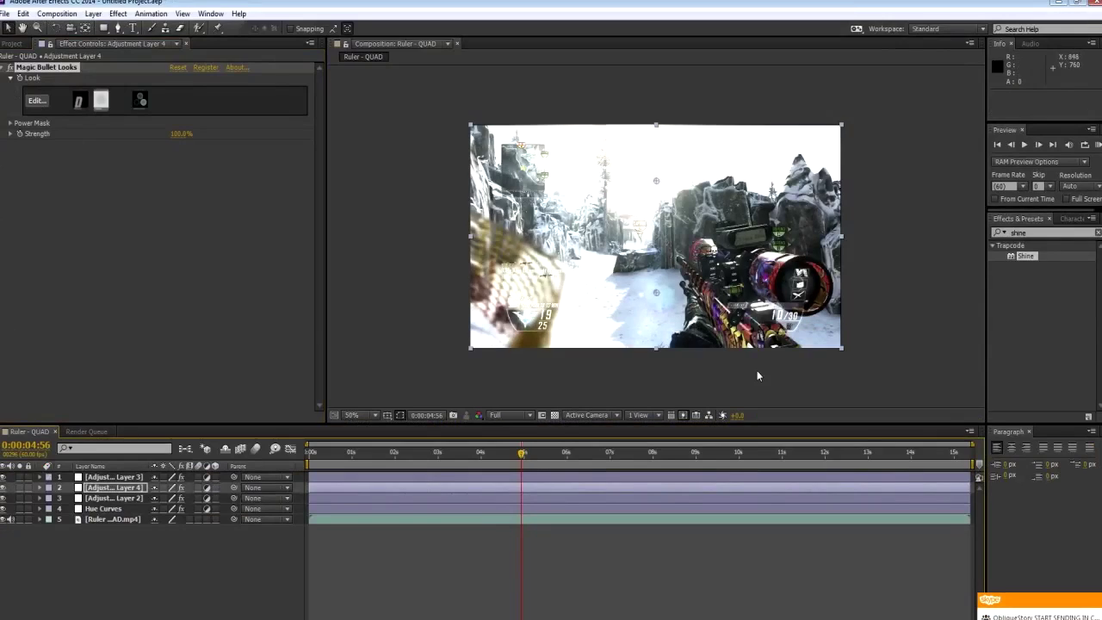
- Lower Adjustment Layer 4's Magic Bullet Looks strength to 78% and select Adjustment Layer 3
left_click_drag(198, 139, 181, 136)
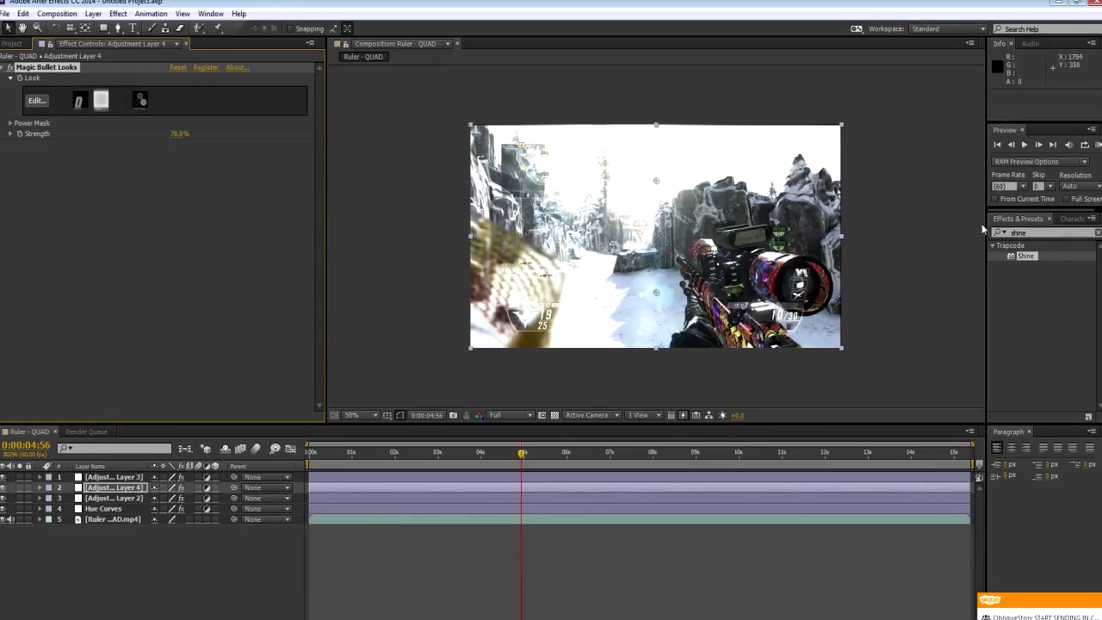
left_click(3, 69)
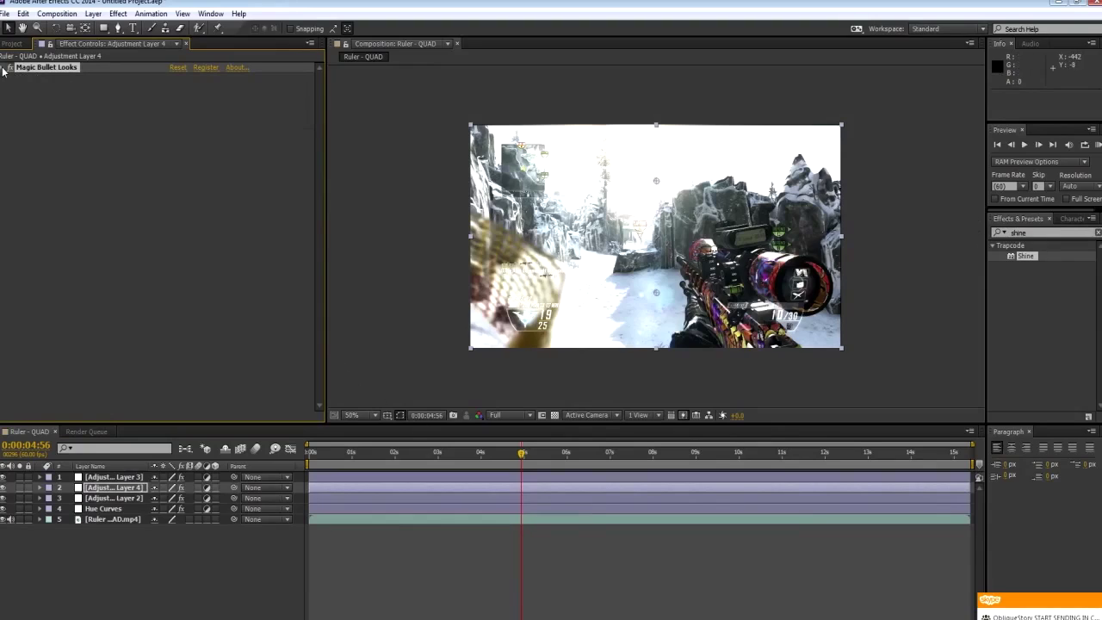
left_click(97, 477)
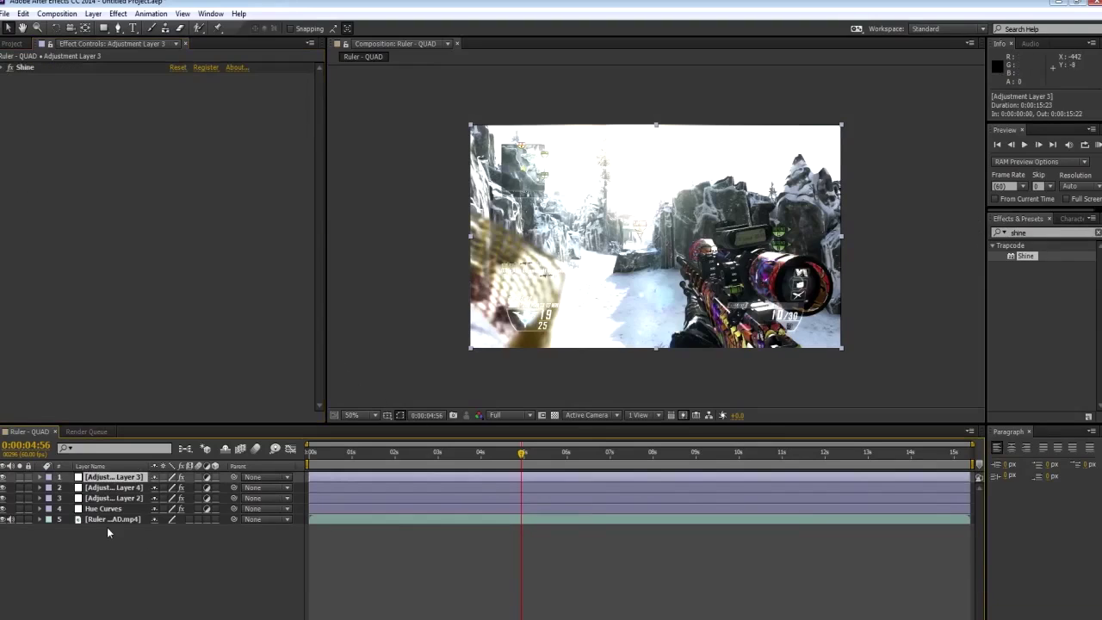
- Preview a lower Shine Opacity at frame 0:00:05:58, then revert it to 100
left_click(3, 68)
left_click(527, 457)
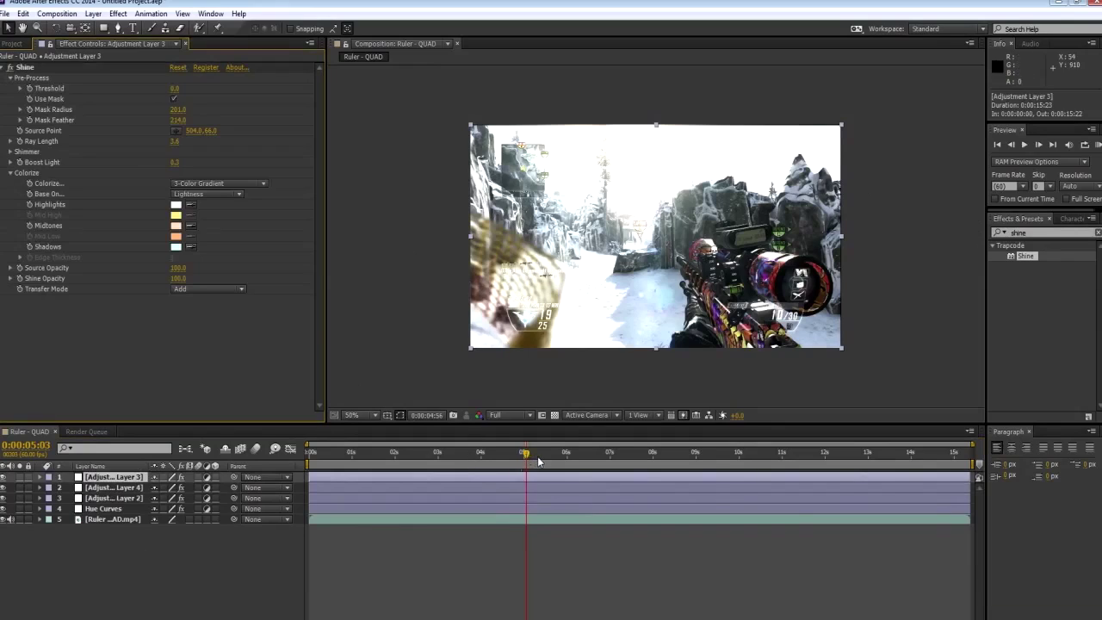
left_click_drag(539, 463, 566, 453)
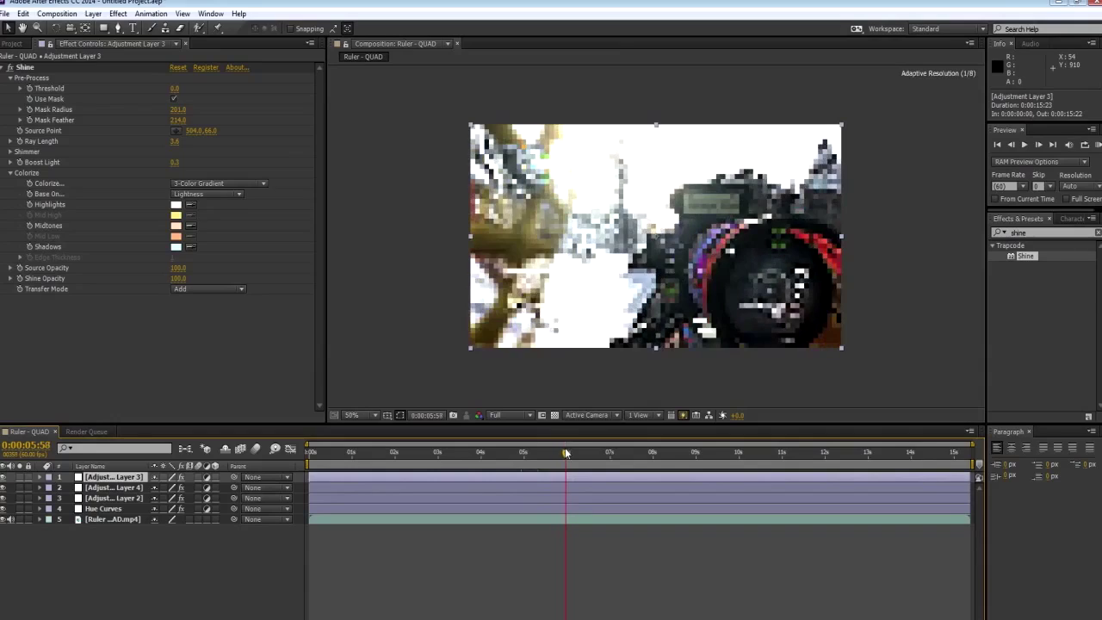
left_click_drag(178, 278, 165, 299)
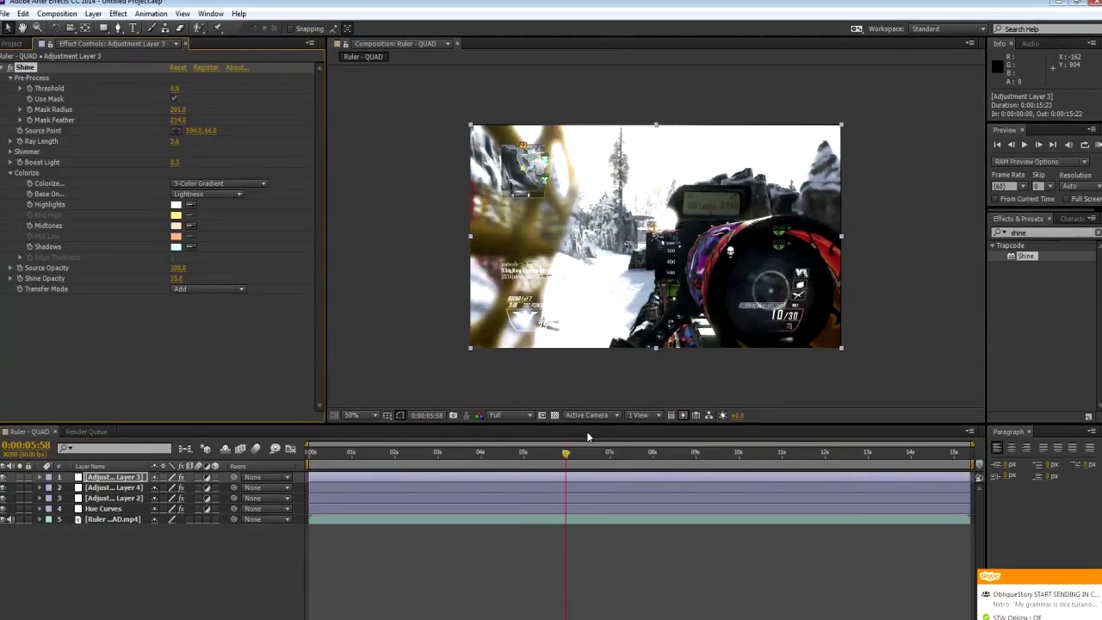
key("ctrl+z")
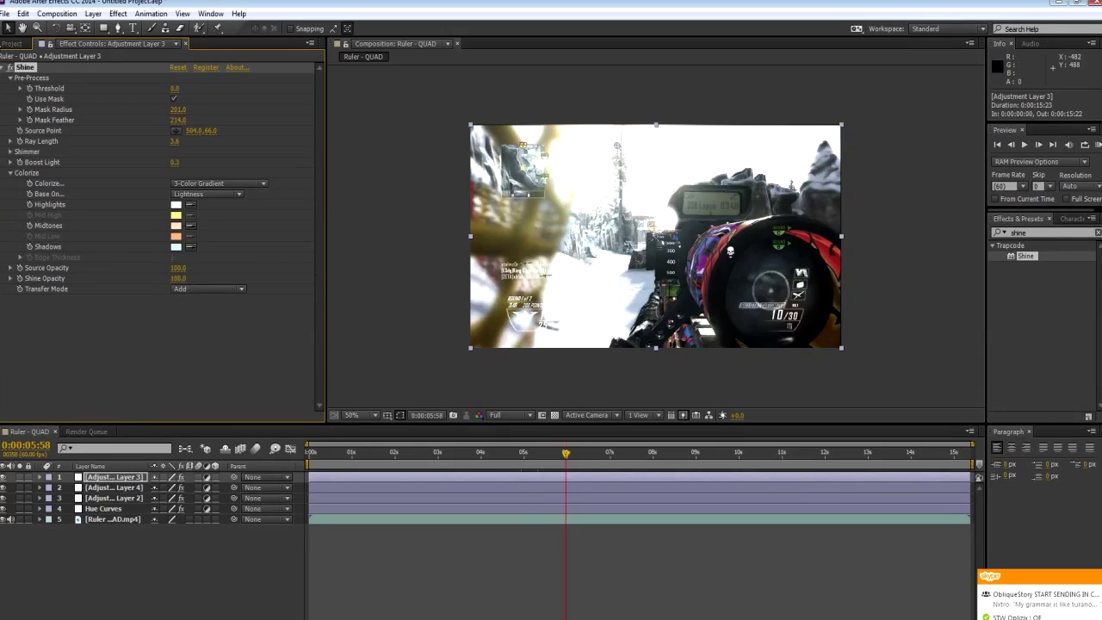
left_click(4, 68)
- Inspect Adjustment Layer 2's Sharpen and the Hue Curves layer, ending back on Sharpen
left_click(117, 498)
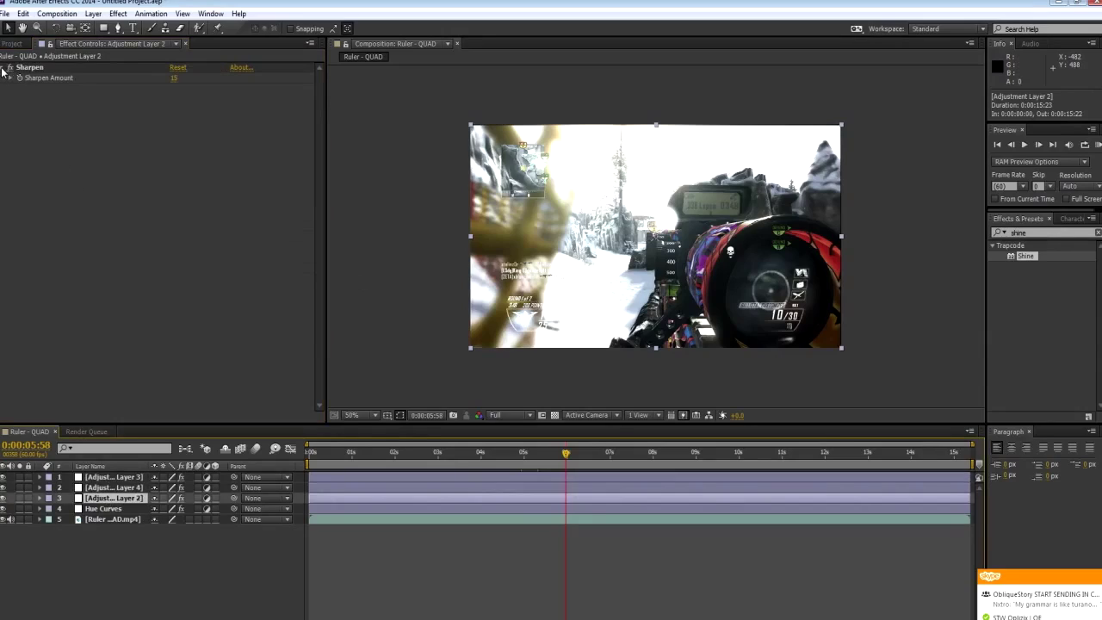
left_click(116, 509)
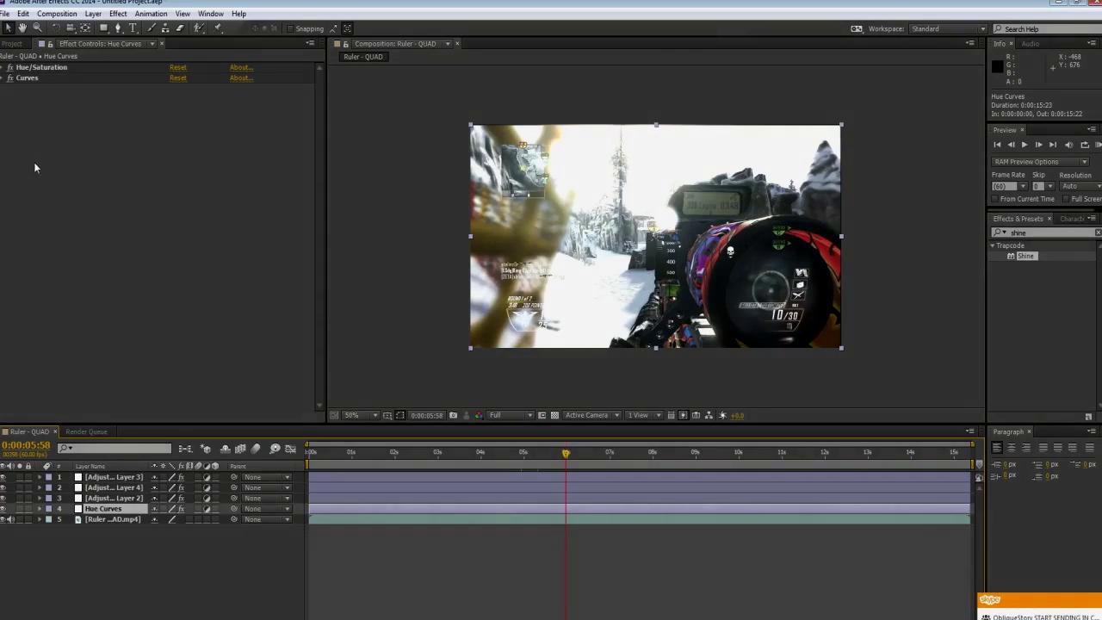
left_click(105, 497)
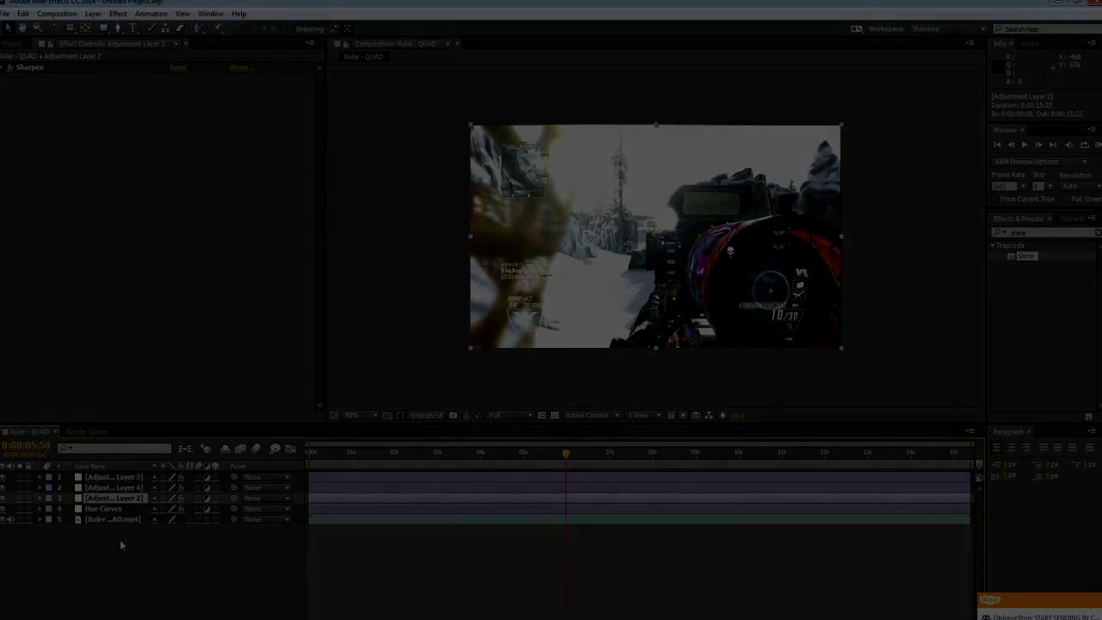